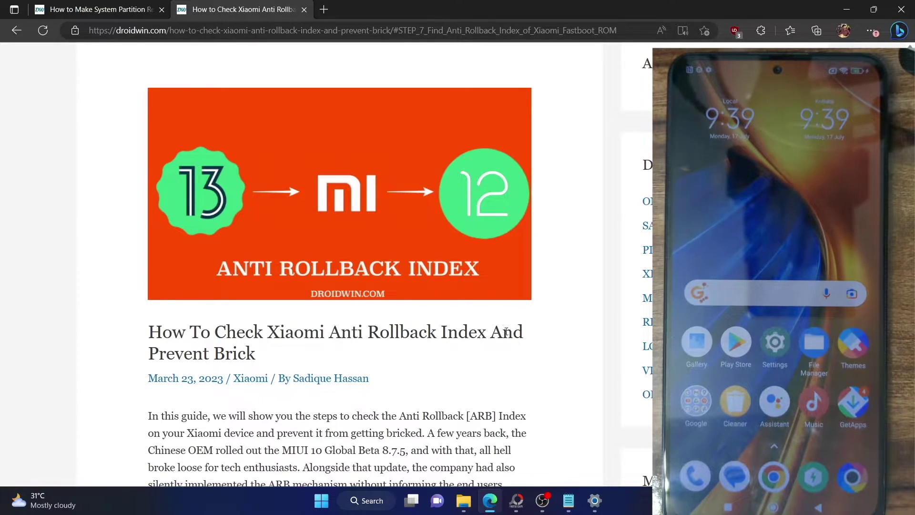
- Read the guide's introduction, the three rollback index cases and STEP 1 on installing Android SDK Platform Tools
{"action": "scroll", "coordinate": [409, 261], "scroll_direction": "down", "scroll_amount": 3}
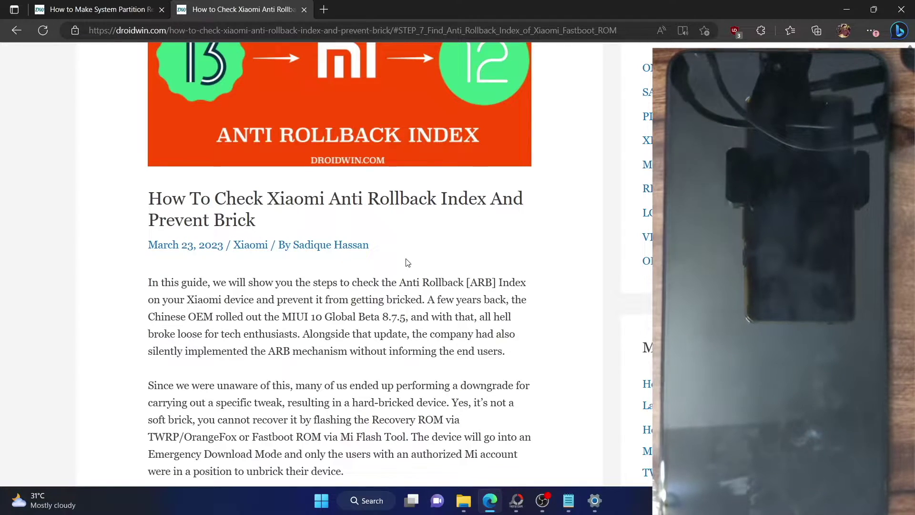
{"action": "left_click_drag", "start_coordinate": [330, 199], "coordinate": [491, 204]}
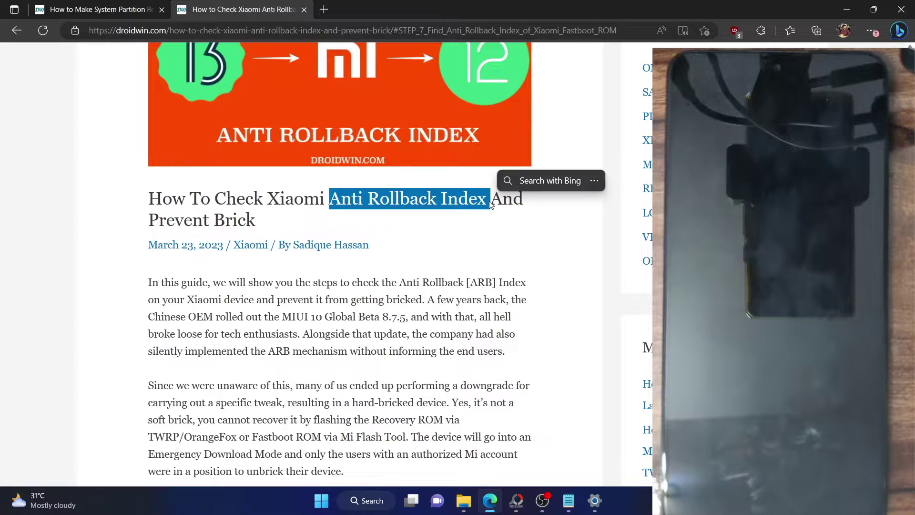
{"action": "left_click", "coordinate": [463, 313]}
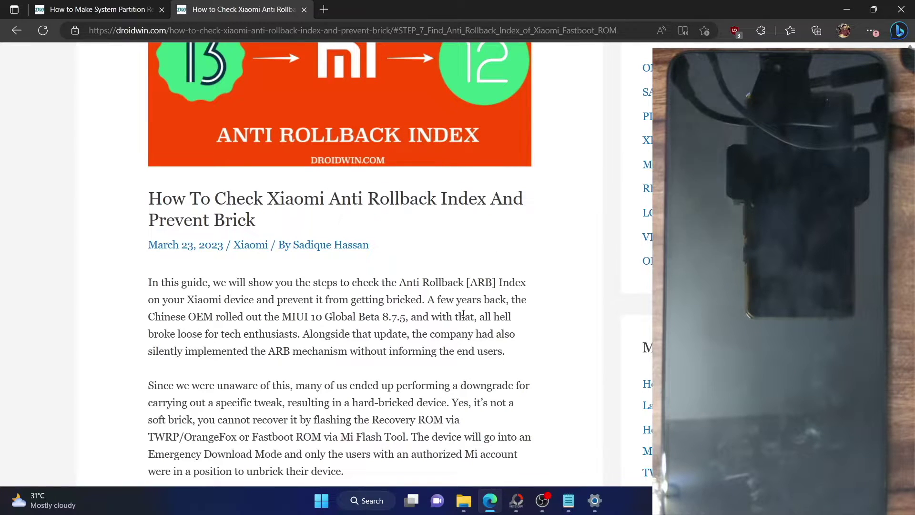
{"action": "scroll", "coordinate": [462, 313], "scroll_direction": "down", "scroll_amount": 10}
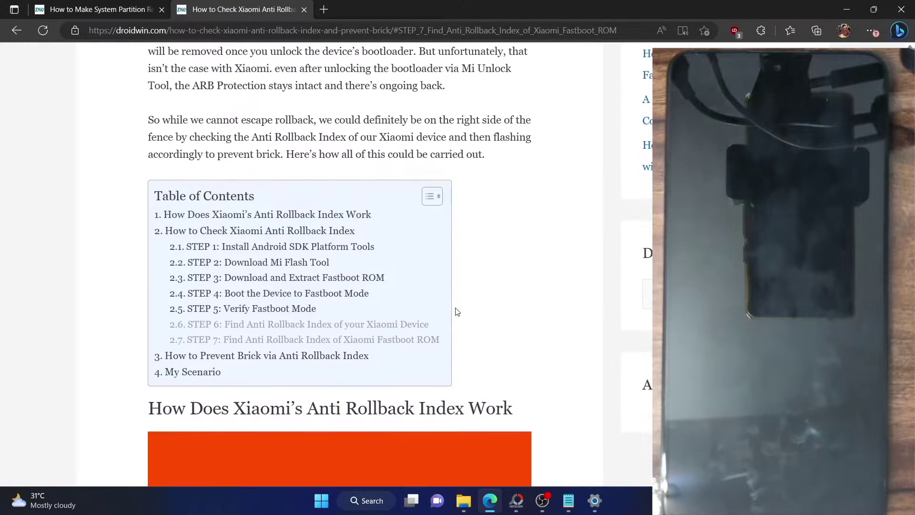
{"action": "scroll", "coordinate": [457, 311], "scroll_direction": "down", "scroll_amount": 9}
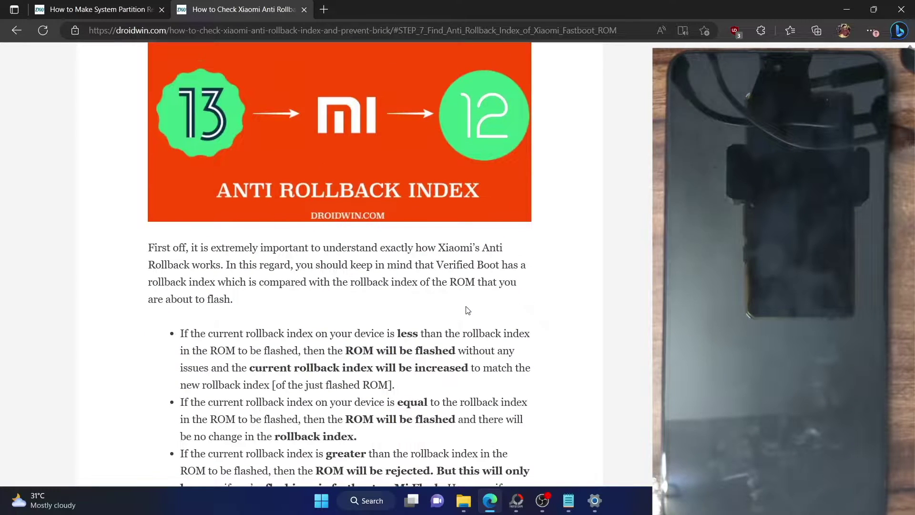
{"action": "scroll", "coordinate": [467, 311], "scroll_direction": "down", "scroll_amount": 1}
{"action": "scroll", "coordinate": [467, 307], "scroll_direction": "down", "scroll_amount": 1}
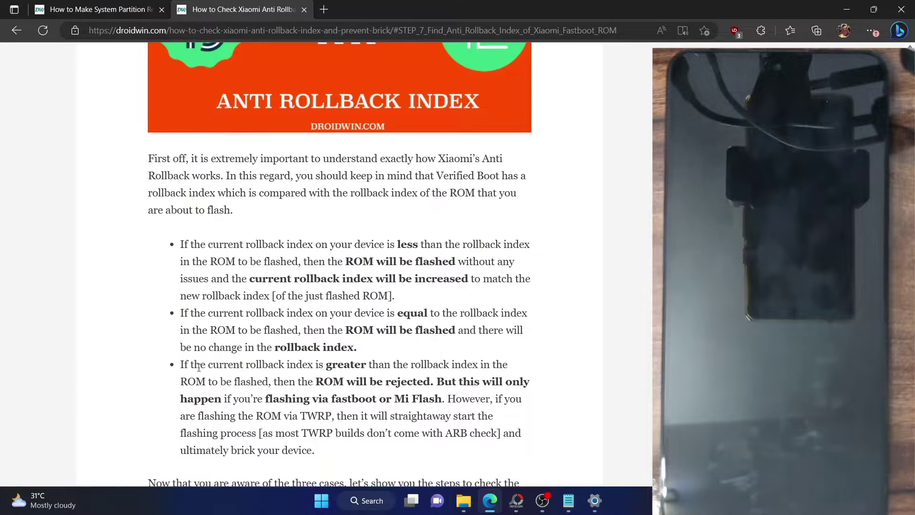
{"action": "double_click", "coordinate": [330, 366]}
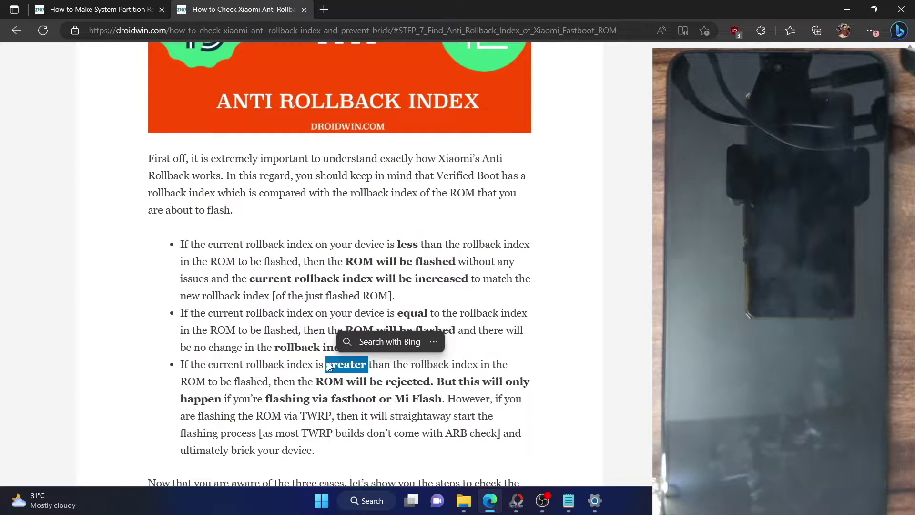
{"action": "left_click", "coordinate": [329, 367]}
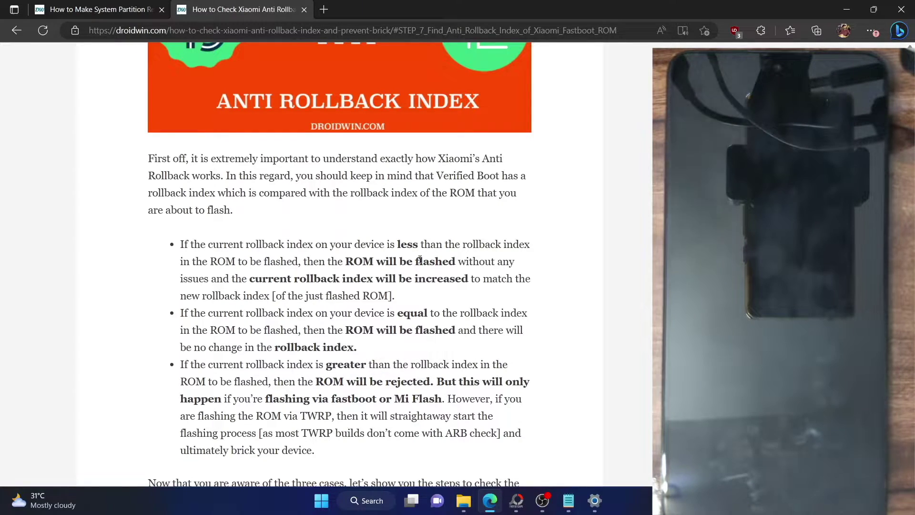
{"action": "scroll", "coordinate": [420, 260], "scroll_direction": "down", "scroll_amount": 6}
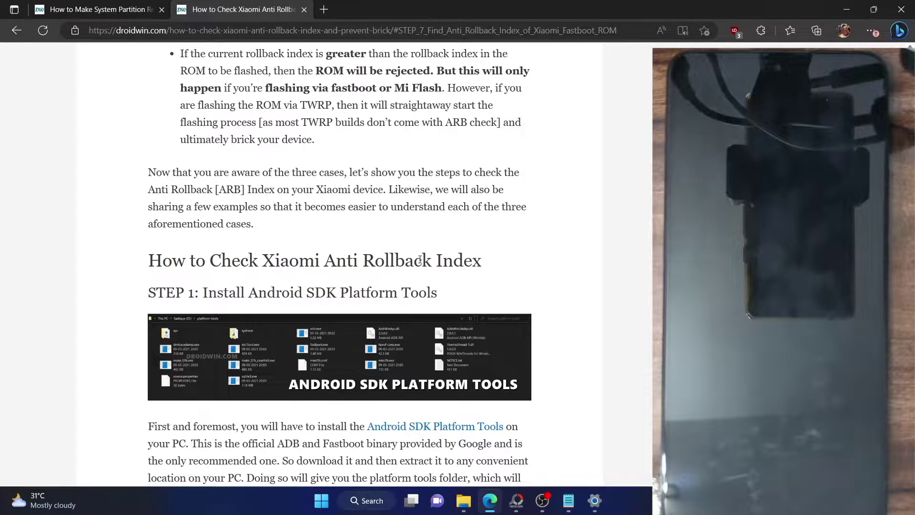
{"action": "scroll", "coordinate": [421, 261], "scroll_direction": "down", "scroll_amount": 1}
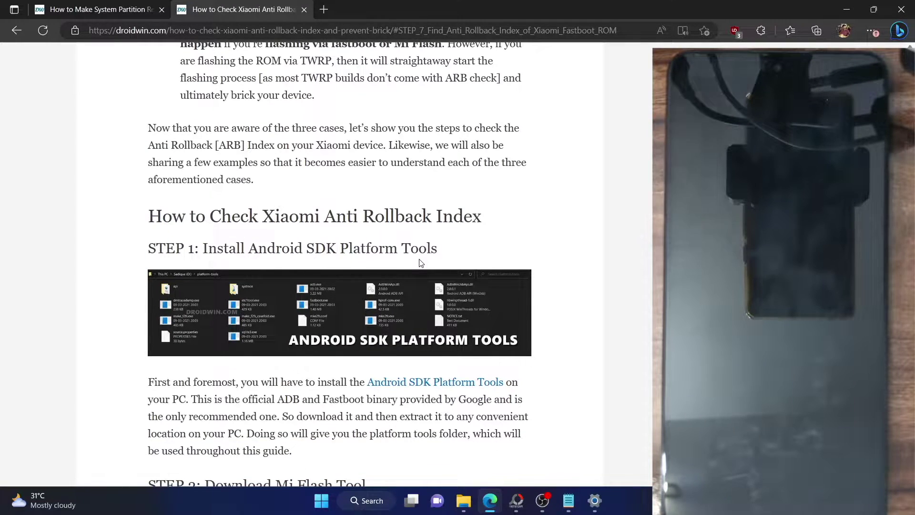
{"action": "scroll", "coordinate": [420, 262], "scroll_direction": "down", "scroll_amount": 1}
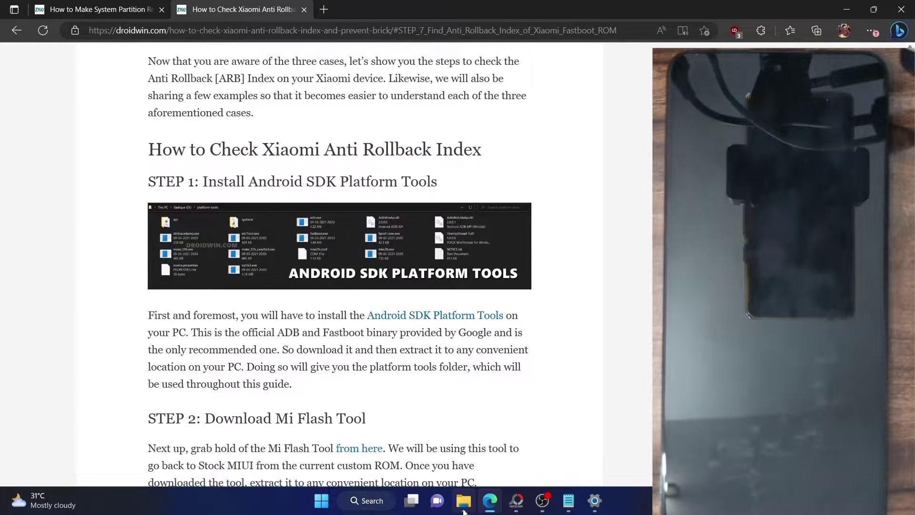
- Switch to File Explorer, open the platform-tools folder on the E: drive in a new tab and look over its files
{"action": "left_click", "coordinate": [465, 509]}
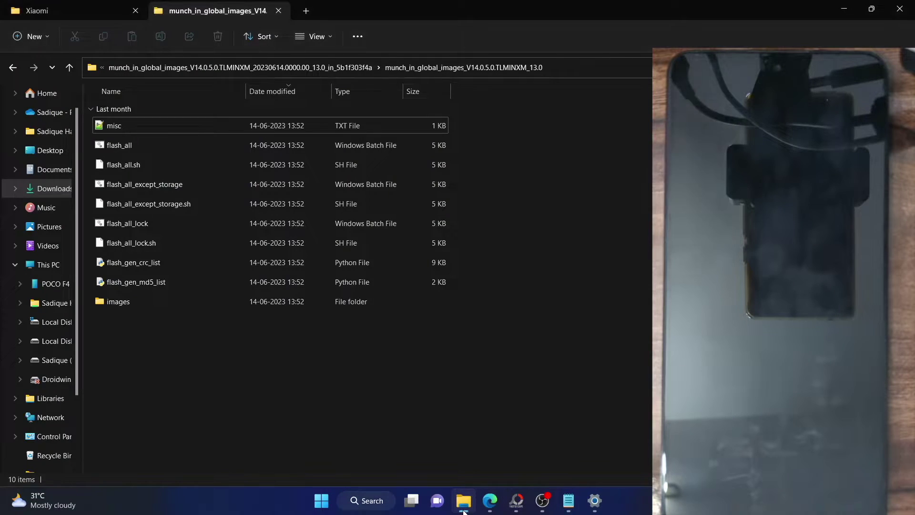
{"action": "left_click", "coordinate": [306, 12]}
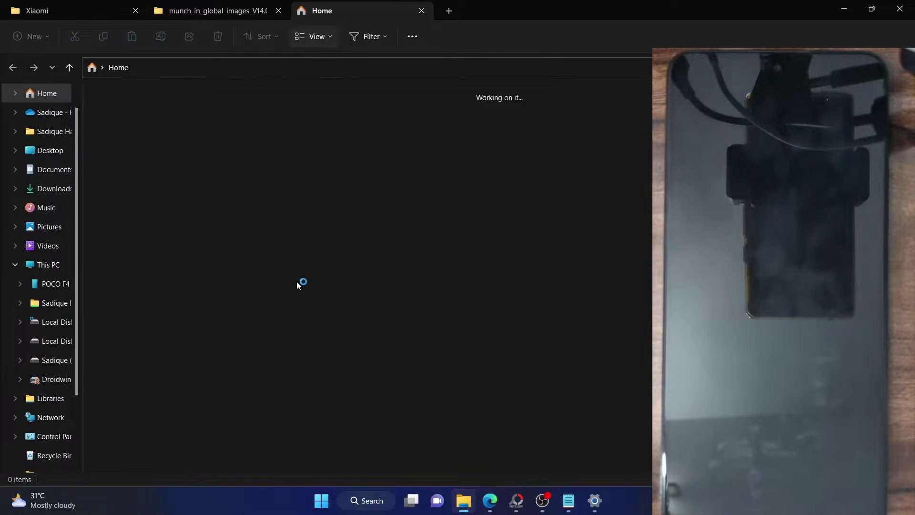
{"action": "left_click", "coordinate": [493, 509]}
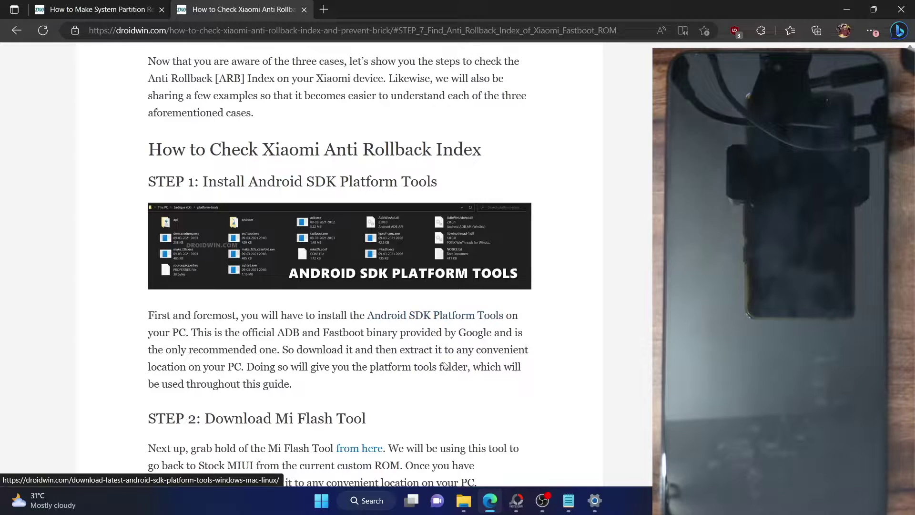
{"action": "left_click", "coordinate": [464, 506]}
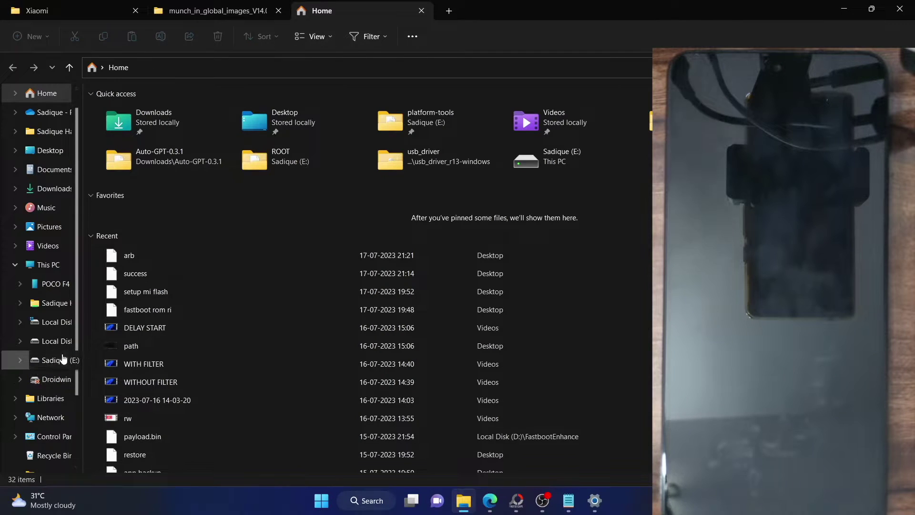
{"action": "left_click", "coordinate": [34, 358]}
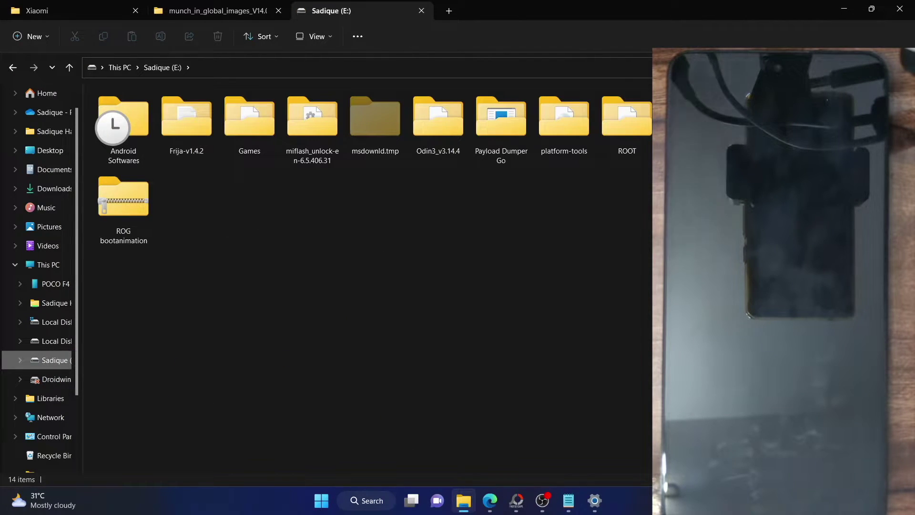
{"action": "left_click", "coordinate": [535, 129]}
{"action": "double_click", "coordinate": [534, 128]}
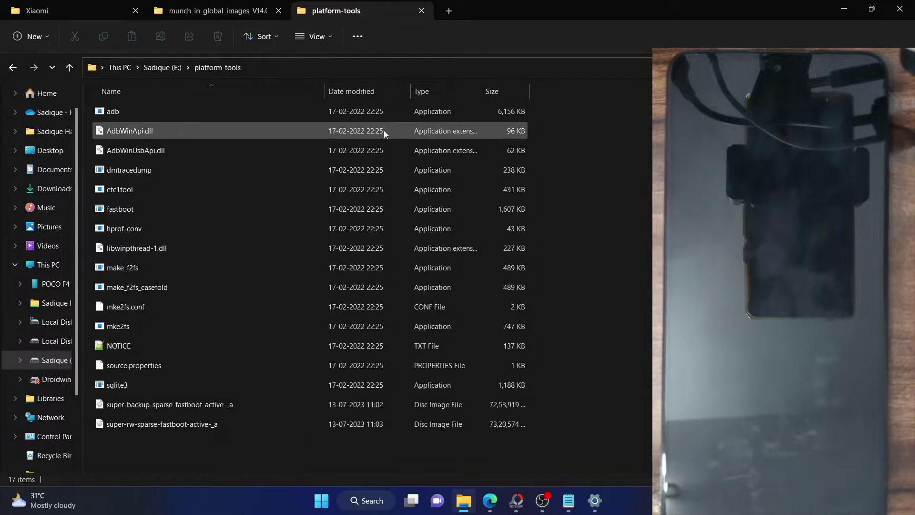
{"action": "mouse_move", "coordinate": [221, 460]}
{"action": "left_mouse_down"}
{"action": "mouse_move", "coordinate": [181, 424]}
{"action": "mouse_move", "coordinate": [182, 404]}
{"action": "left_mouse_up"}
{"action": "left_click", "coordinate": [182, 453]}
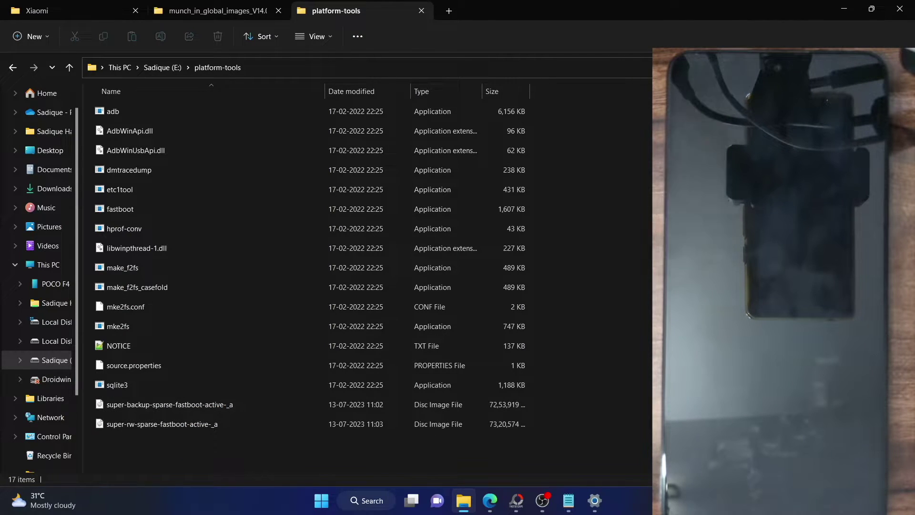
{"action": "left_click_drag", "start_coordinate": [588, 337], "coordinate": [394, 116]}
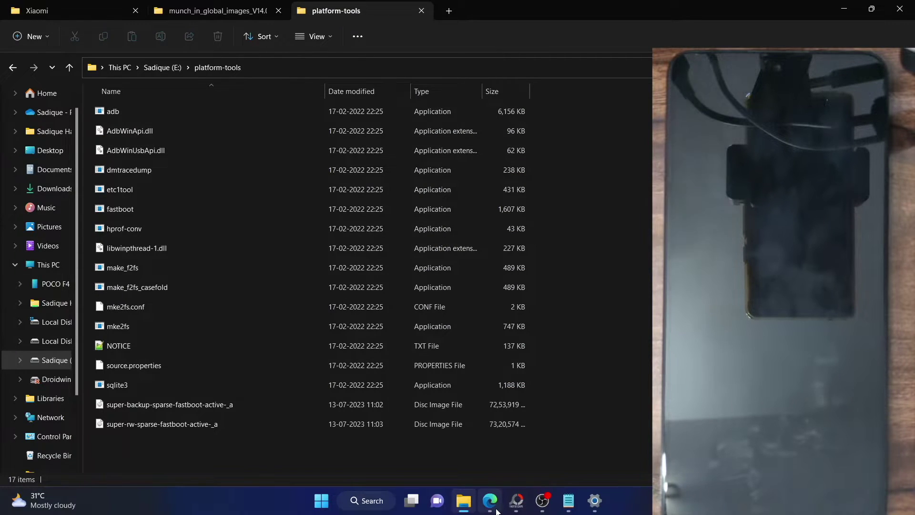
- Read the guide's STEP 2 in Edge, view the MiFlash2018-5-28-0 folder in File Explorer and return to the Xiaomi folder
{"action": "left_click", "coordinate": [490, 500]}
{"action": "scroll", "coordinate": [381, 286], "scroll_direction": "down", "scroll_amount": 1}
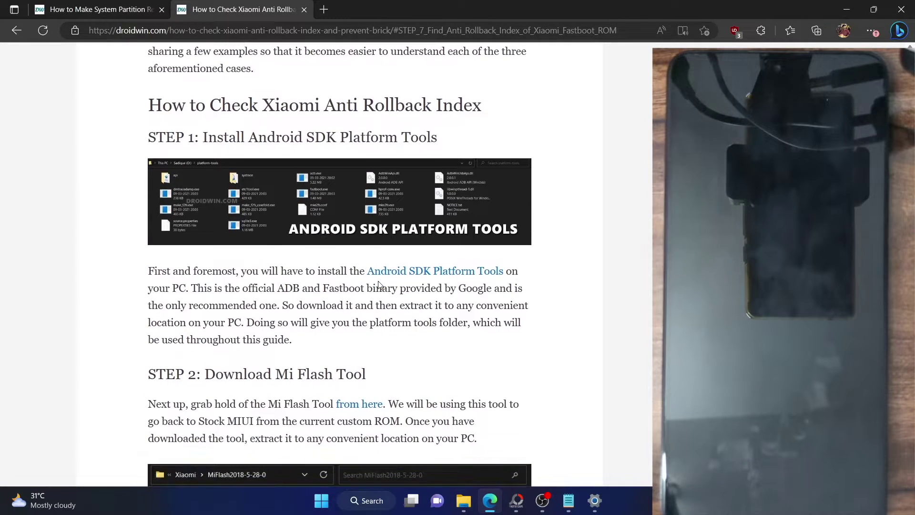
{"action": "scroll", "coordinate": [379, 285], "scroll_direction": "down", "scroll_amount": 2}
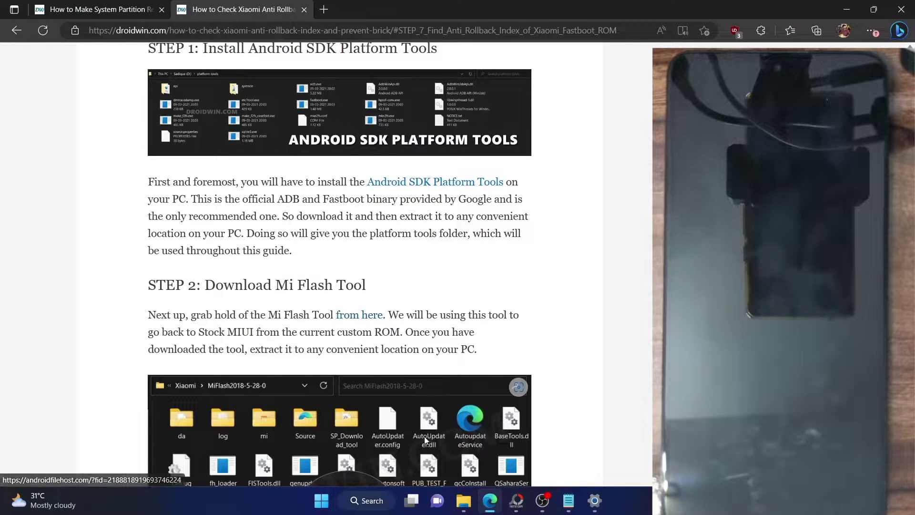
{"action": "left_click", "coordinate": [465, 500]}
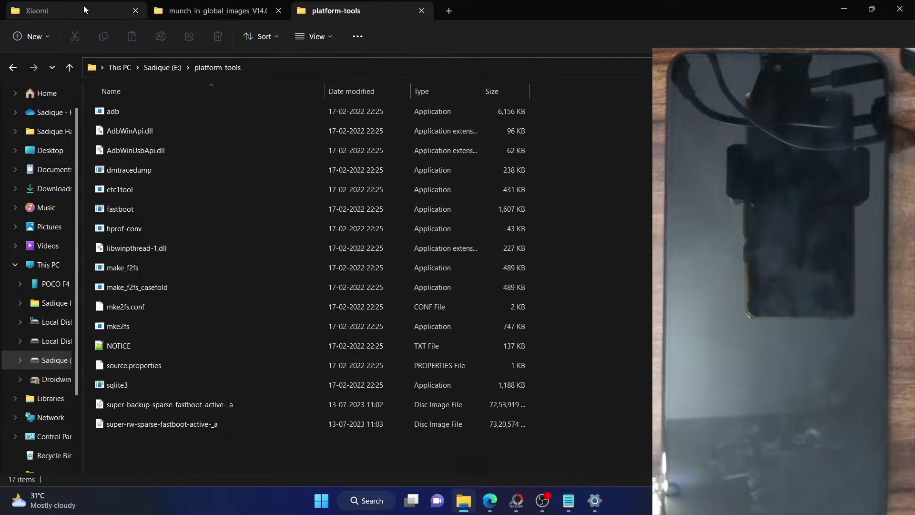
{"action": "left_click", "coordinate": [84, 8]}
{"action": "double_click", "coordinate": [193, 111]}
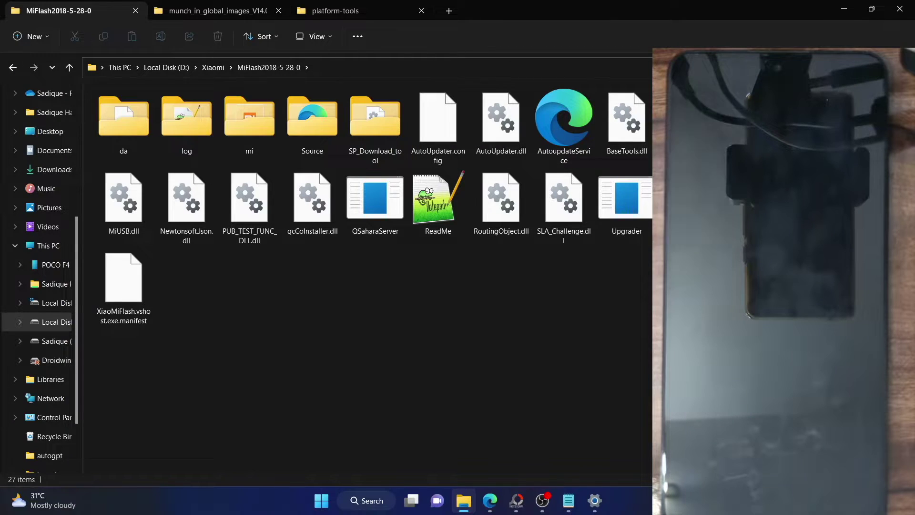
{"action": "left_click", "coordinate": [13, 70]}
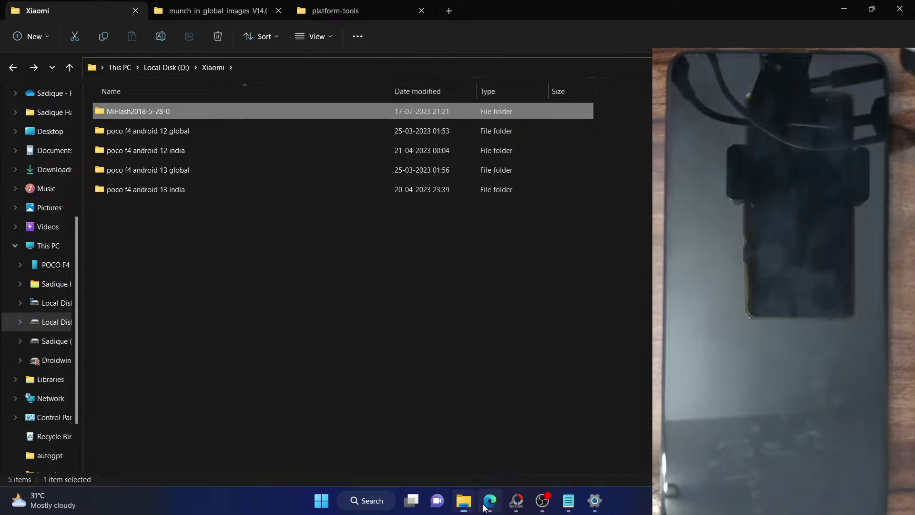
- Read the guide's STEP 3 on the Fastboot ROM in Edge, and open the "poco f4 android 13 india" folder in File Explorer
{"action": "left_click", "coordinate": [490, 501]}
{"action": "scroll", "coordinate": [356, 196], "scroll_direction": "down", "scroll_amount": 10}
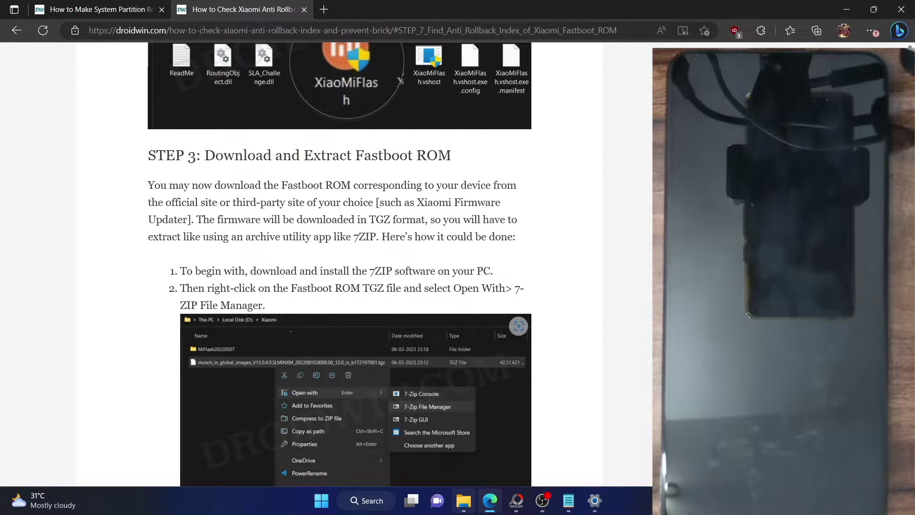
{"action": "left_click", "coordinate": [463, 501]}
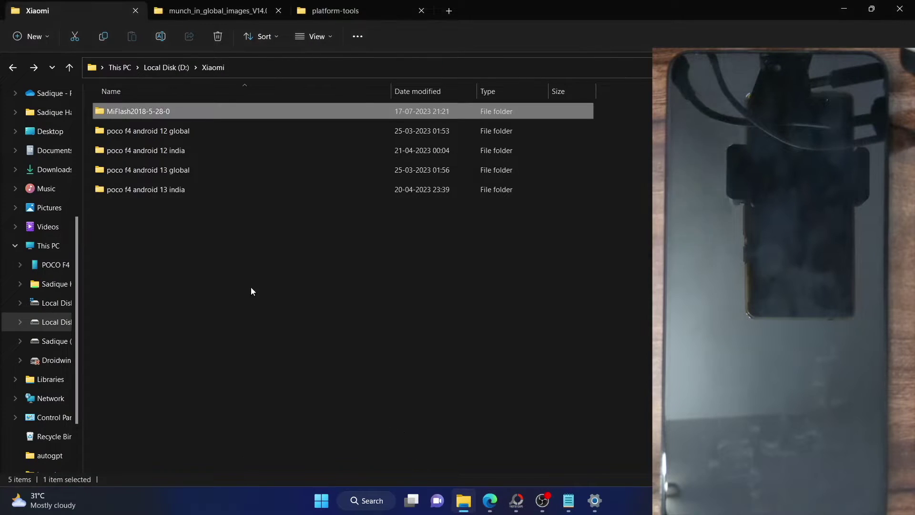
{"action": "double_click", "coordinate": [195, 191]}
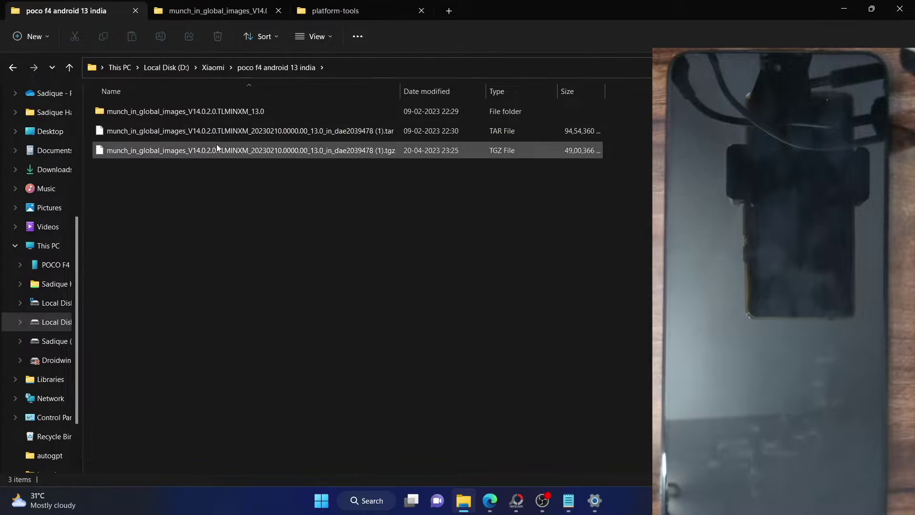
- Examine the 7-Zip extraction options for the V14.0.2.0.TLMINXM TGZ file without extracting it
{"action": "left_click", "coordinate": [242, 154]}
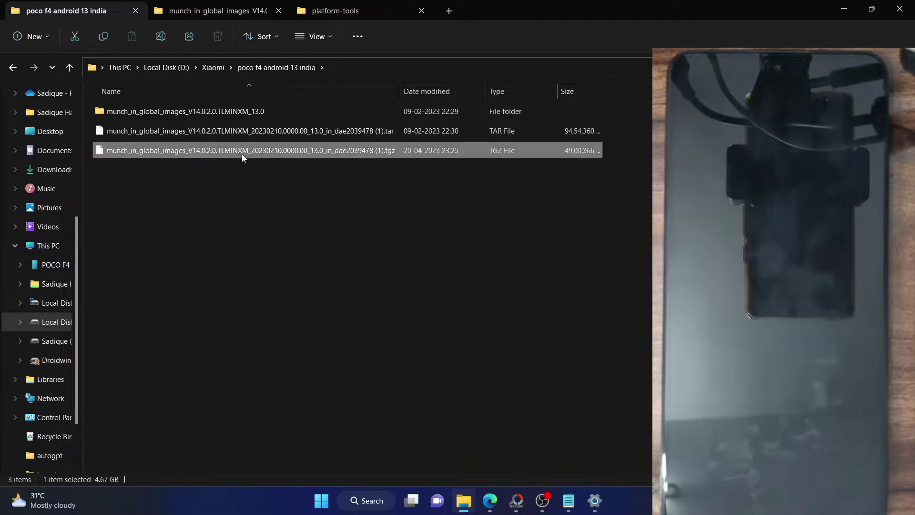
{"action": "right_click", "coordinate": [241, 154]}
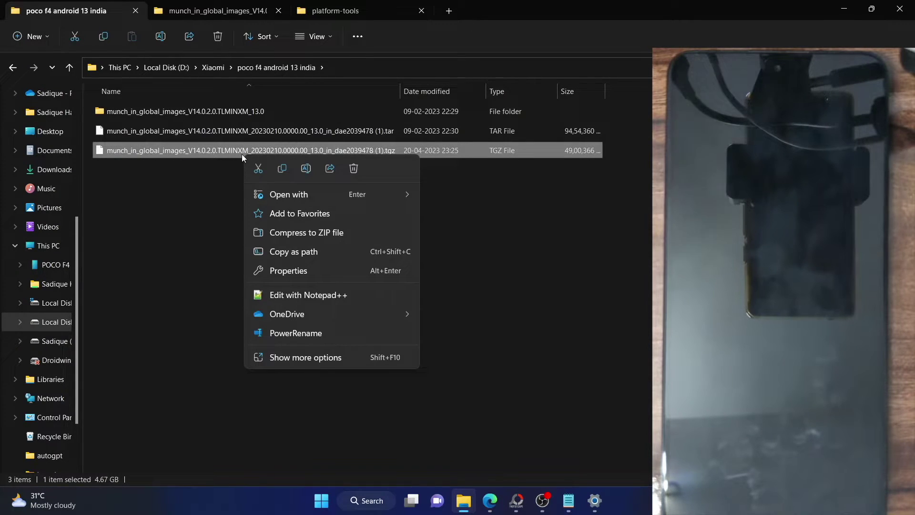
{"action": "left_click", "coordinate": [331, 360]}
{"action": "mouse_move", "coordinate": [396, 146]}
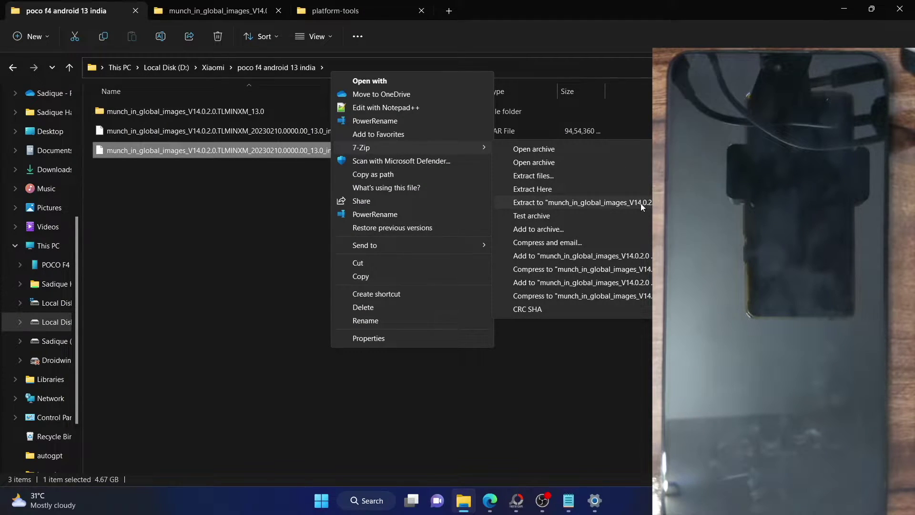
{"action": "left_click", "coordinate": [161, 234]}
- Examine the 7-Zip extraction options for the V14.0.2.0.TLMINXM TAR file without extracting it
{"action": "left_click", "coordinate": [339, 136]}
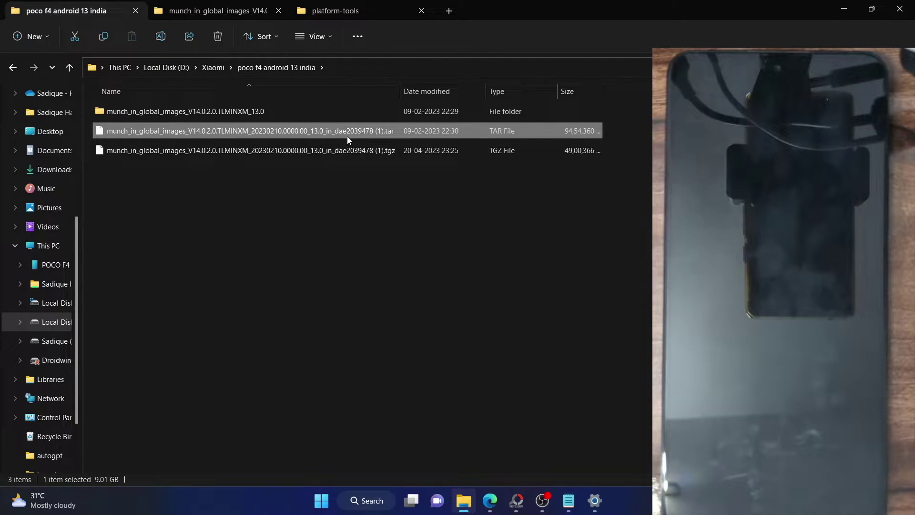
{"action": "right_click", "coordinate": [347, 136]}
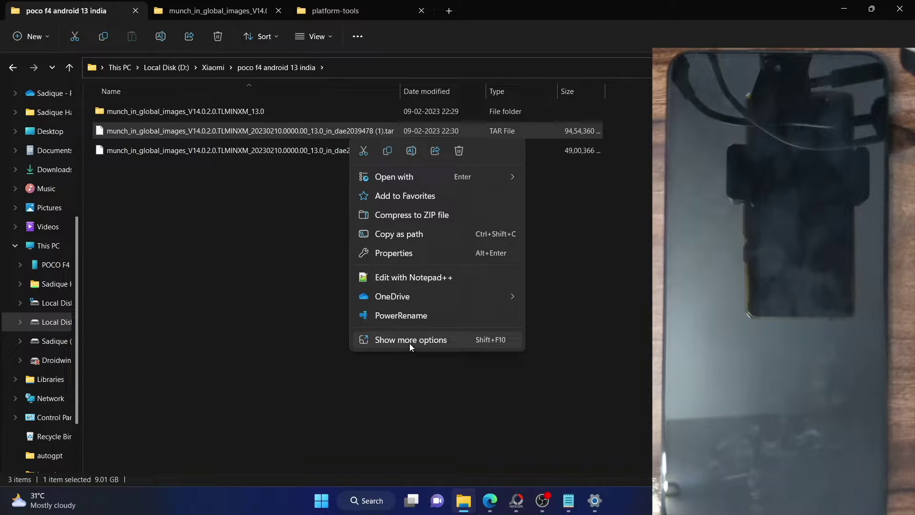
{"action": "left_click", "coordinate": [409, 347]}
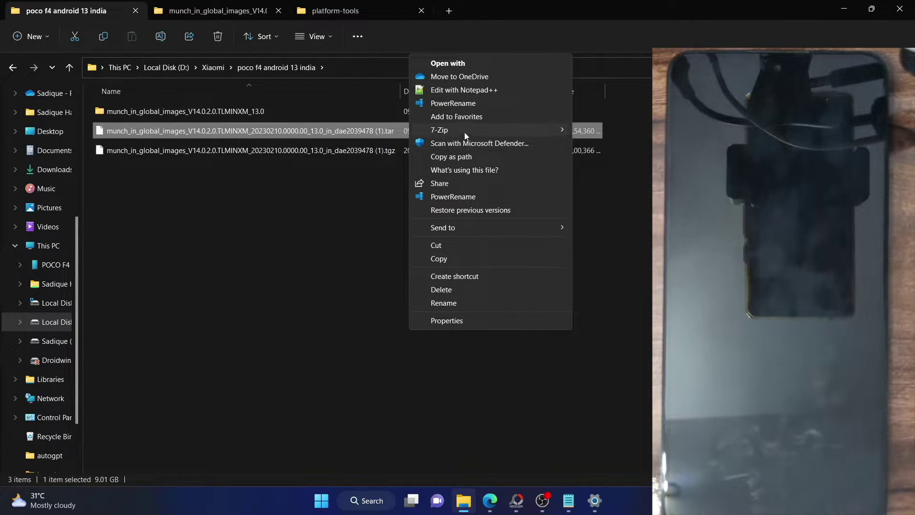
{"action": "mouse_move", "coordinate": [473, 131]}
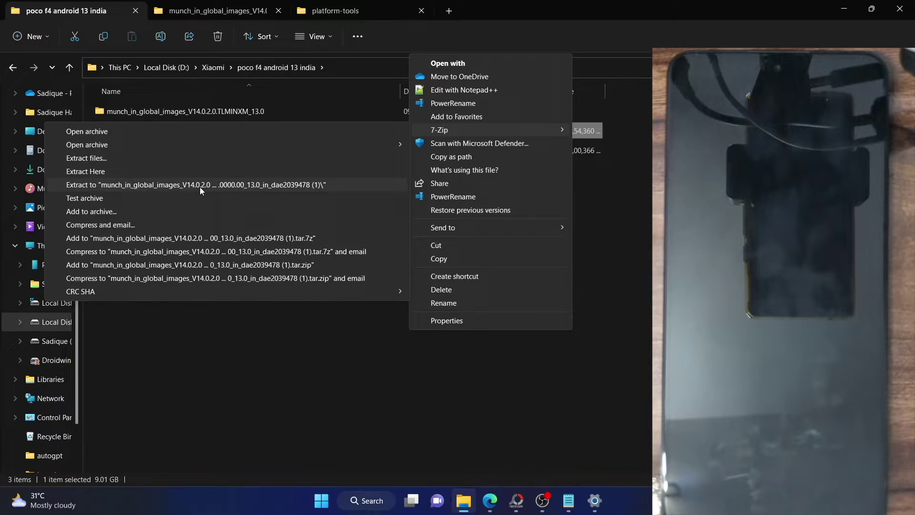
{"action": "left_click", "coordinate": [364, 448]}
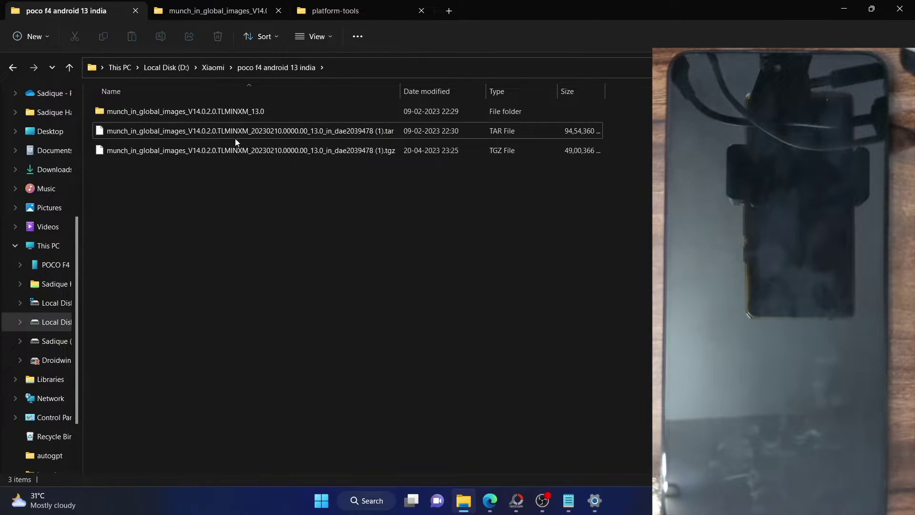
- Open the munch_in_global_images_V14.0.2.0.TLMINXM_13.0 folder, and read the guide's STEP 4 on Fastboot Mode in Edge
{"action": "double_click", "coordinate": [229, 112]}
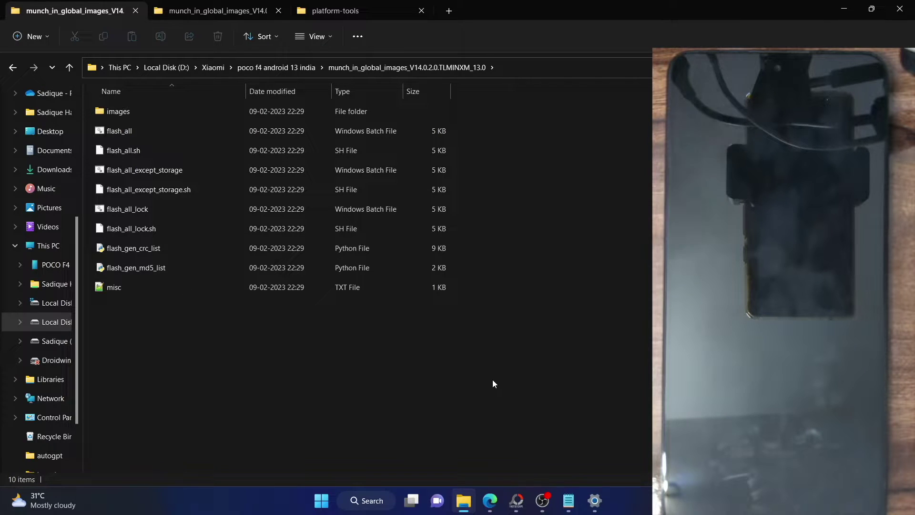
{"action": "left_click", "coordinate": [490, 501]}
{"action": "scroll", "coordinate": [374, 344], "scroll_direction": "down", "scroll_amount": 12}
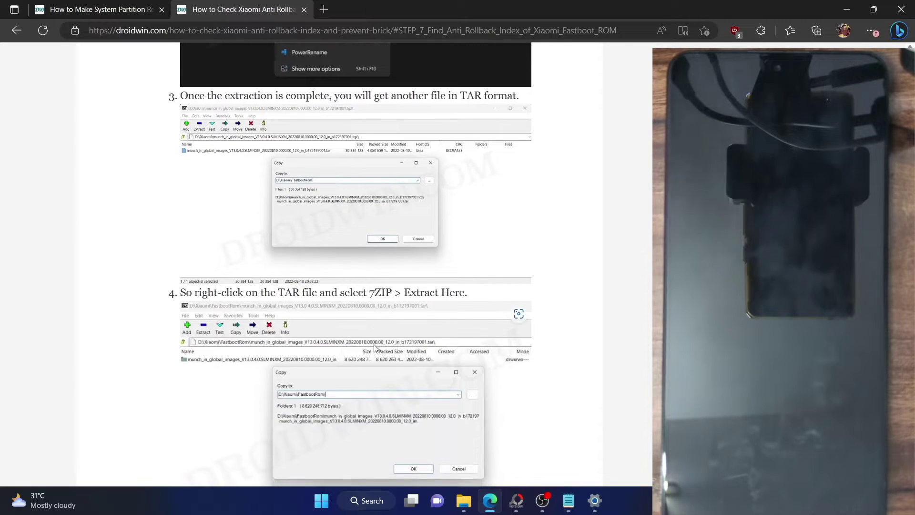
{"action": "scroll", "coordinate": [373, 351], "scroll_direction": "down", "scroll_amount": 7}
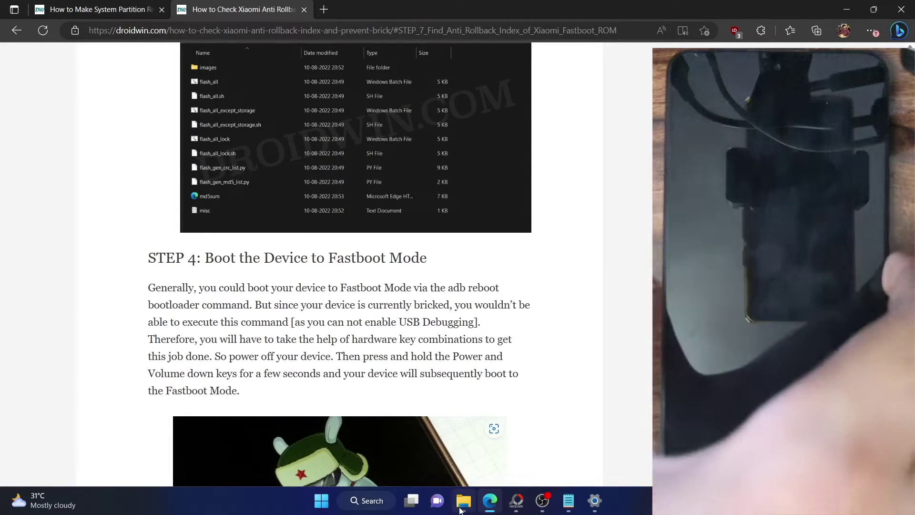
- Switch to the platform-tools folder in File Explorer and launch cmd.exe from that location
{"action": "mouse_move", "coordinate": [461, 509]}
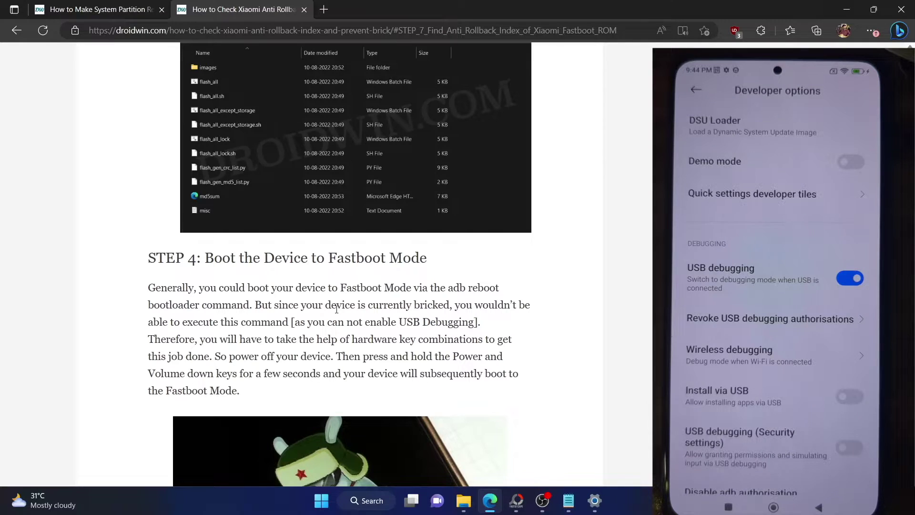
{"action": "left_click", "coordinate": [460, 485]}
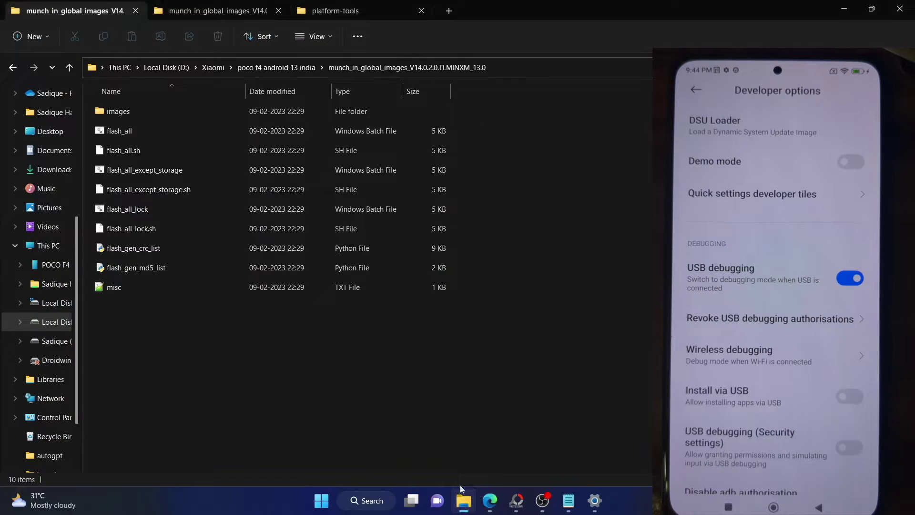
{"action": "left_click", "coordinate": [330, 13]}
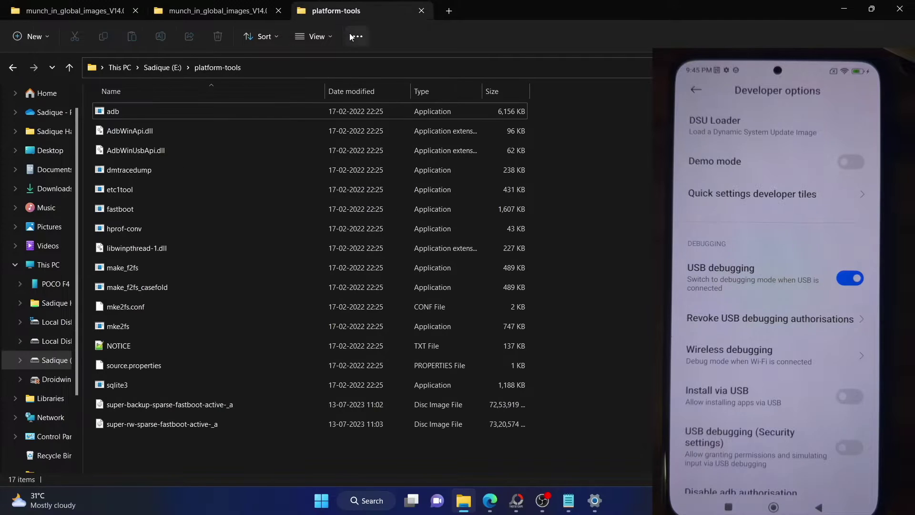
{"action": "left_click", "coordinate": [367, 66]}
{"action": "type", "text": "c"}
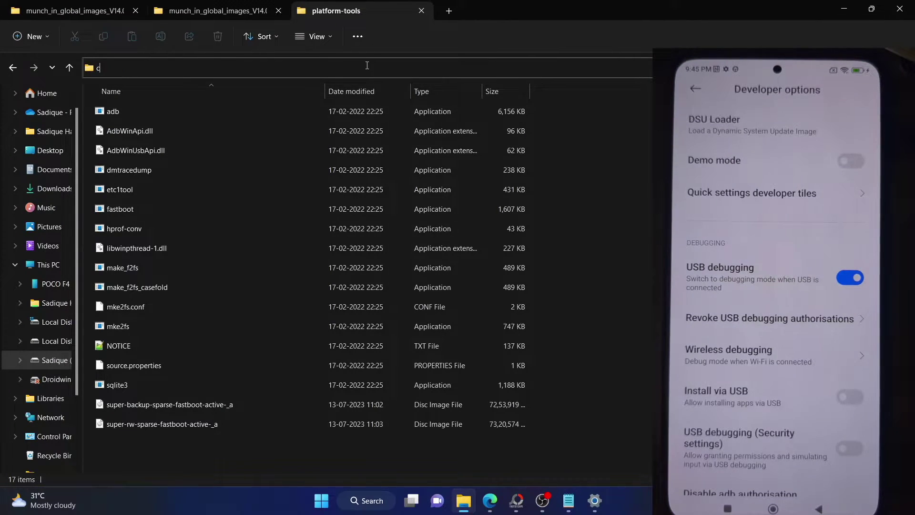
{"action": "type", "text": "md.exe"}
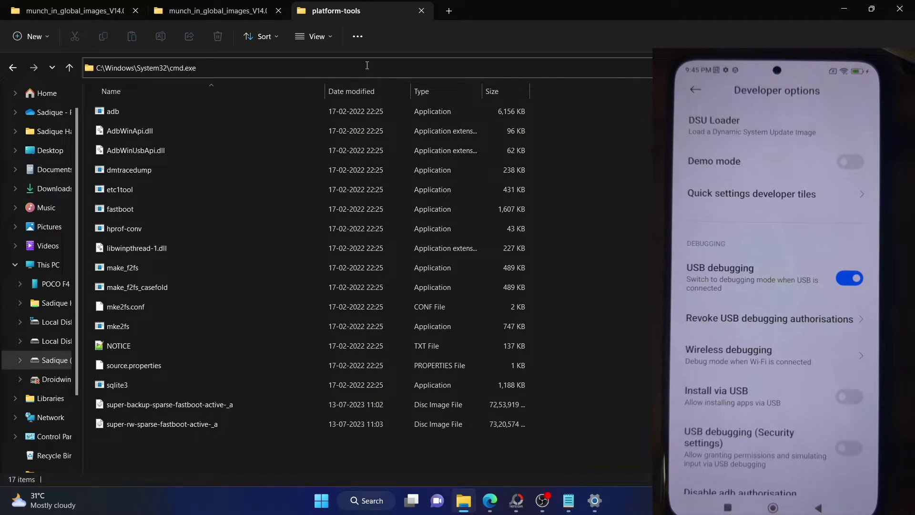
{"action": "key", "text": "Return"}
- Run "adb devices" to check the phone's connection and "adb reboot bootloader" to boot it to Fastboot Mode
{"action": "type", "text": "adb devic"}
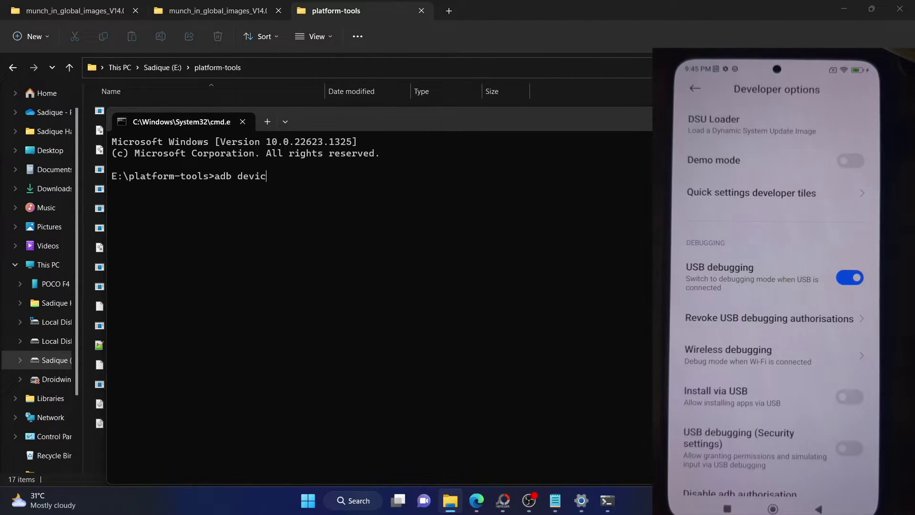
{"action": "type", "text": "es"}
{"action": "key", "text": "Return"}
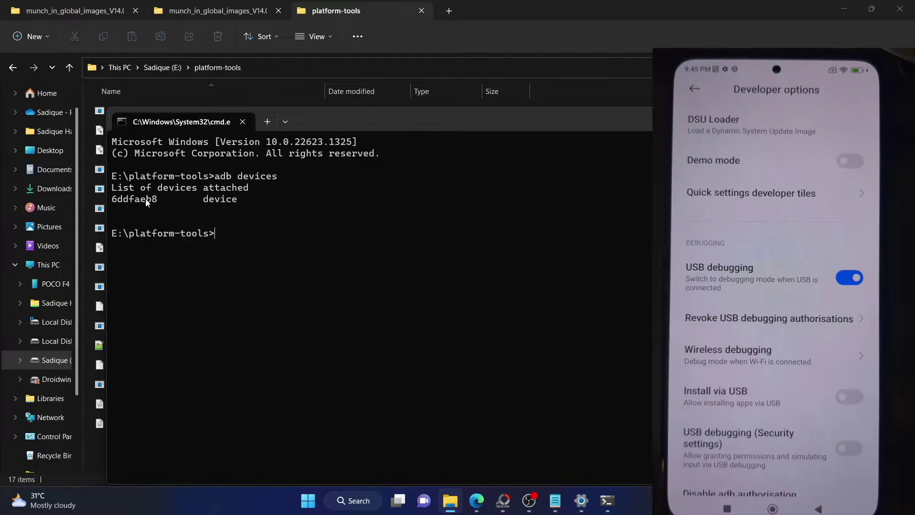
{"action": "type", "text": "adb reb"}
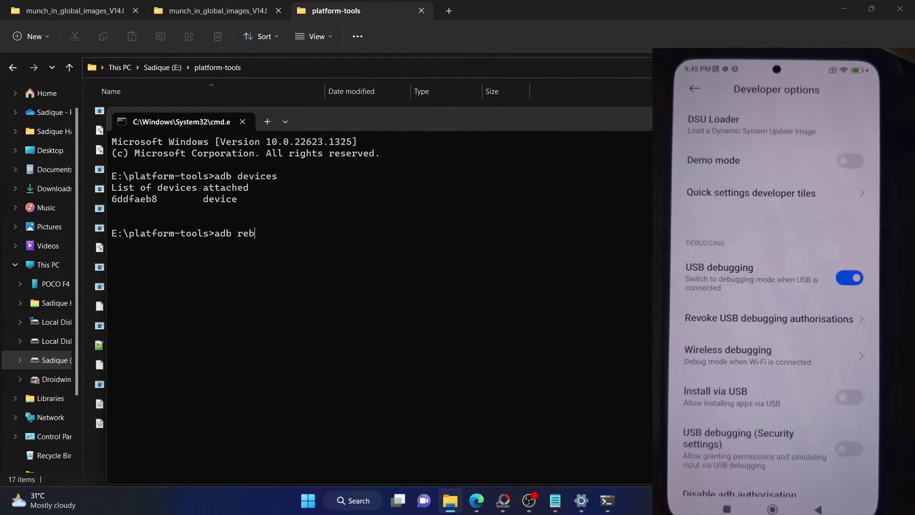
{"action": "type", "text": "oot bootloader"}
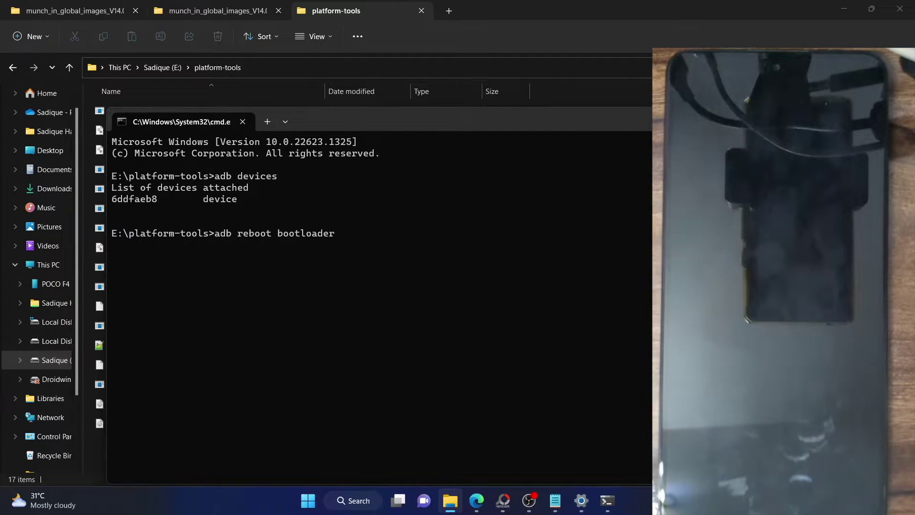
{"action": "key", "text": "Return"}
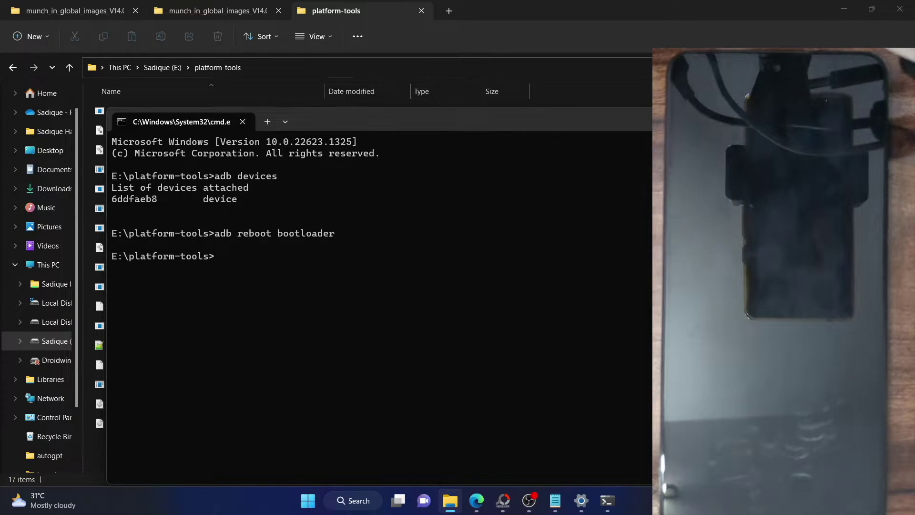
- Close the V14.0.5.0.TLMINXM_13.0 folder in File Explorer, keeping the V14.0.2.0 and platform-tools folders open
{"action": "left_click", "coordinate": [87, 11]}
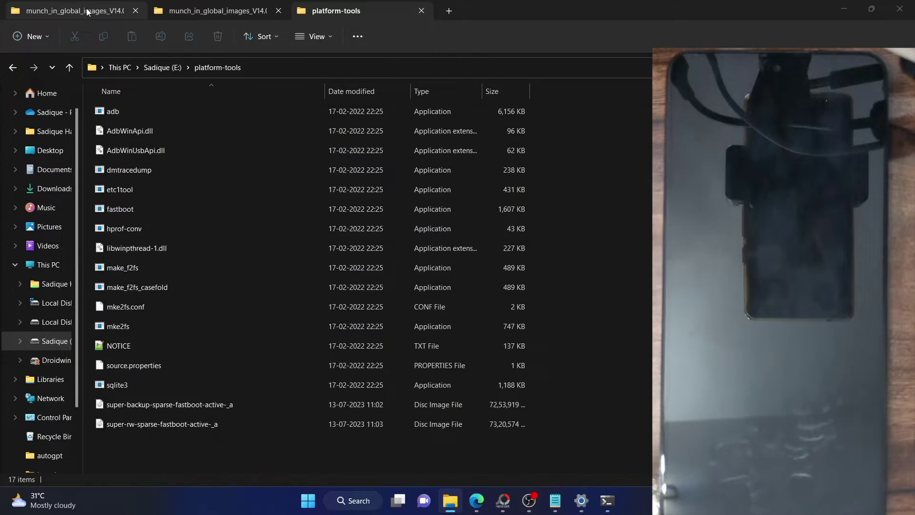
{"action": "left_click", "coordinate": [88, 11]}
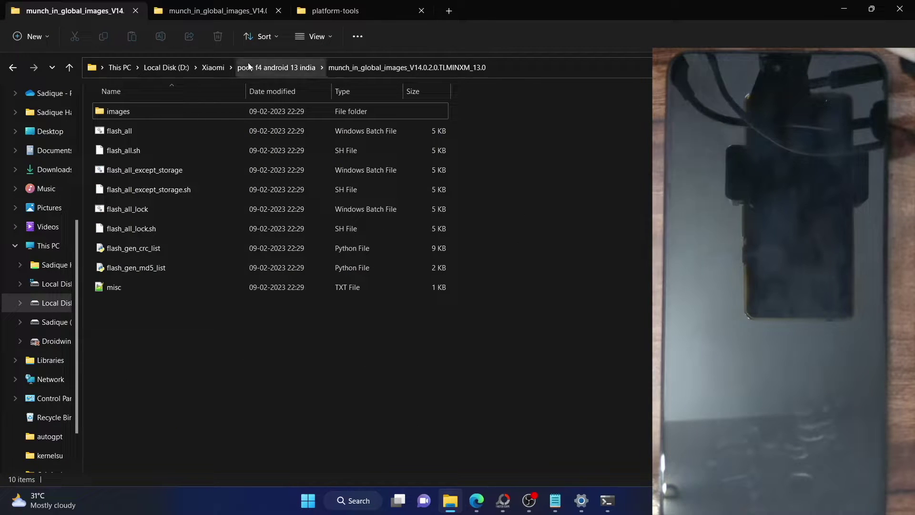
{"action": "left_click", "coordinate": [252, 7]}
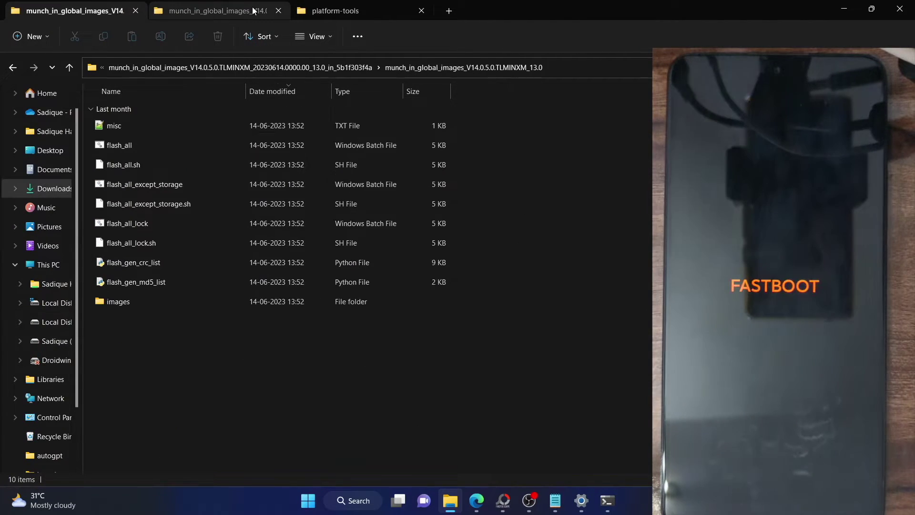
{"action": "left_click", "coordinate": [277, 12]}
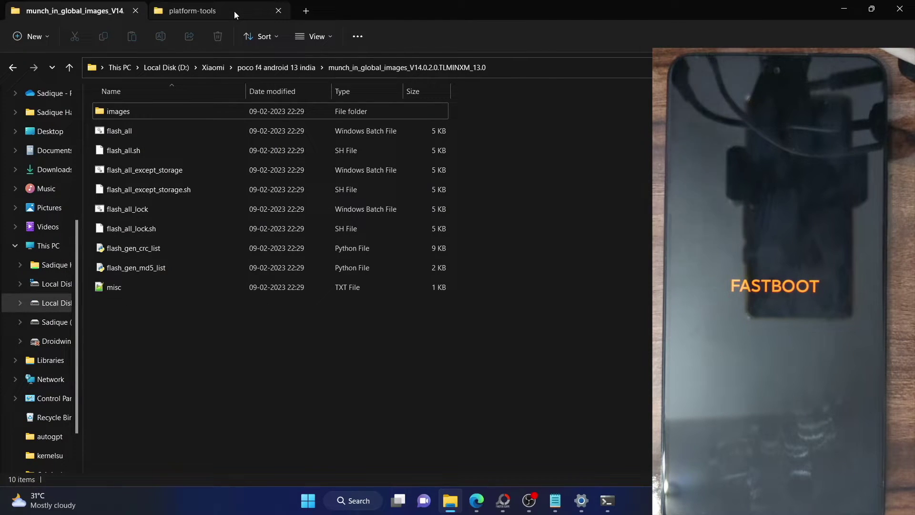
{"action": "left_click", "coordinate": [234, 13]}
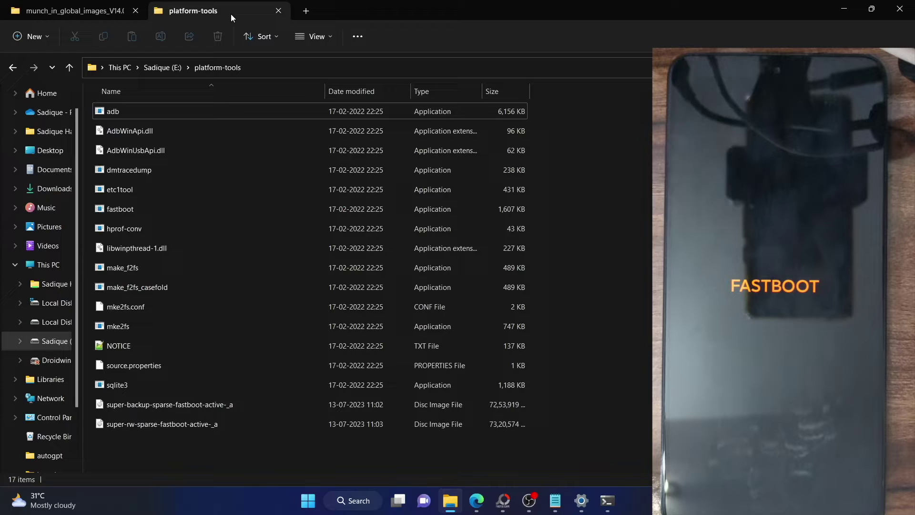
{"action": "left_click", "coordinate": [90, 12]}
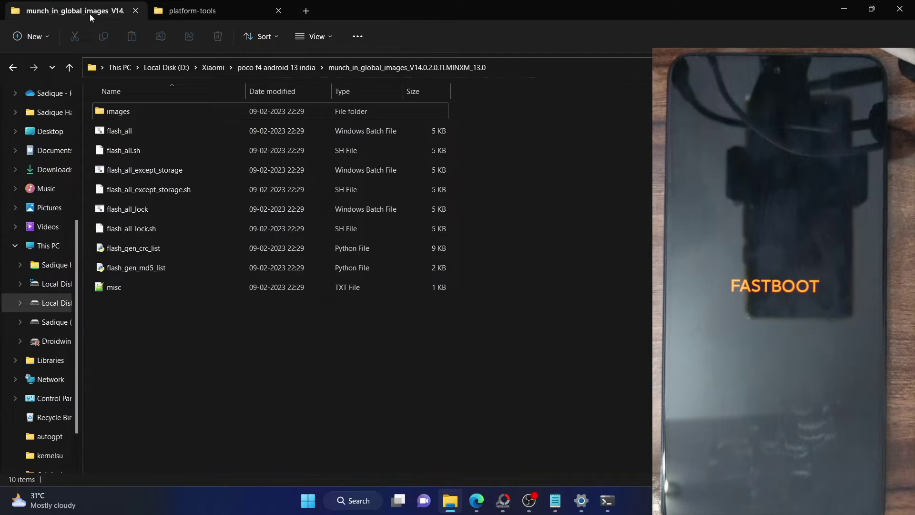
{"action": "left_click", "coordinate": [226, 16]}
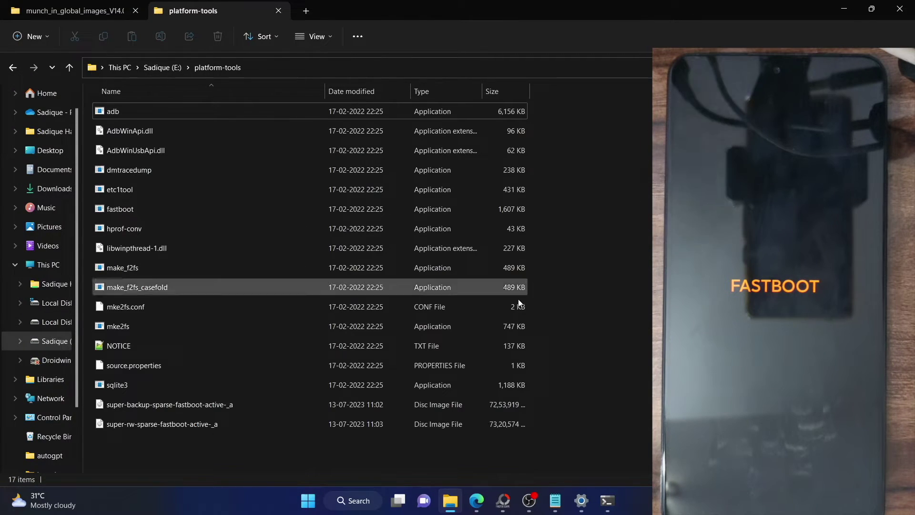
- Run "fastboot devices" in Command Prompt and highlight the listed device ID to verify the Fastboot connection
{"action": "left_click", "coordinate": [606, 500]}
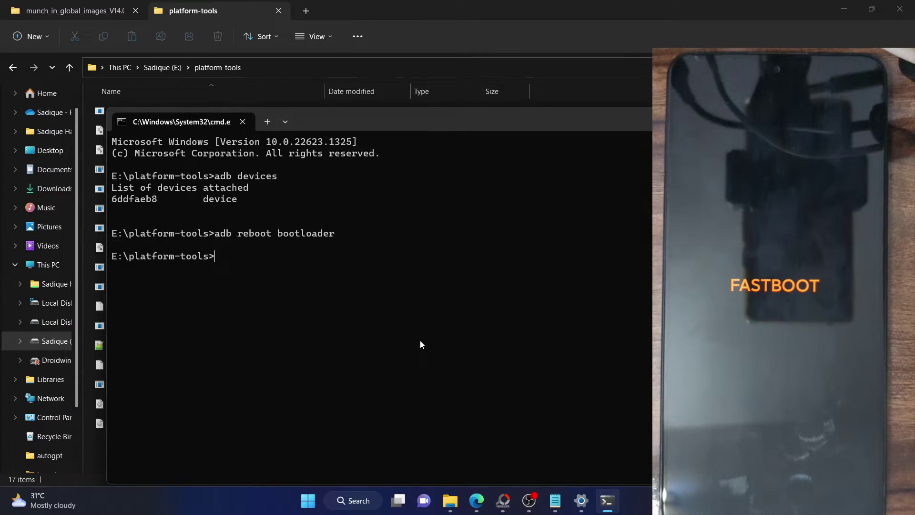
{"action": "type", "text": "fastbootb "}
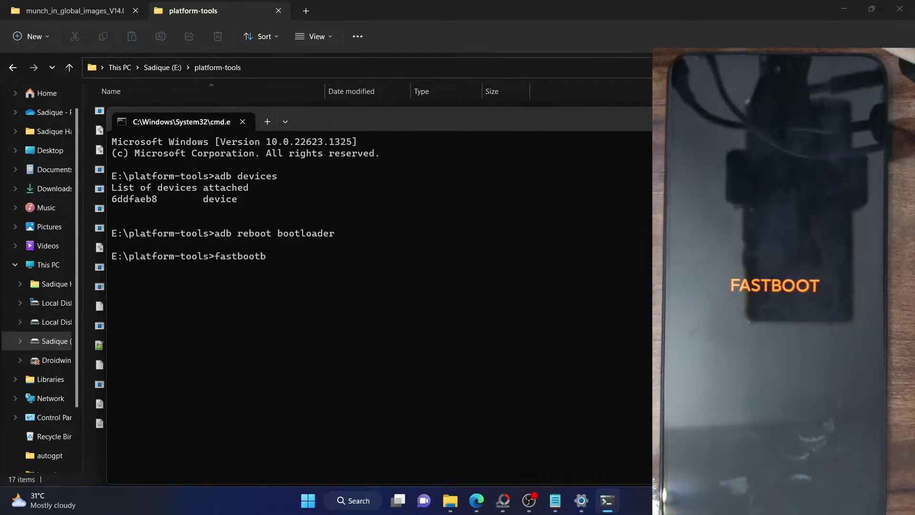
{"action": "key", "text": "BackSpace"}
{"action": "key", "text": "BackSpace"}
{"action": "type", "text": " dev"}
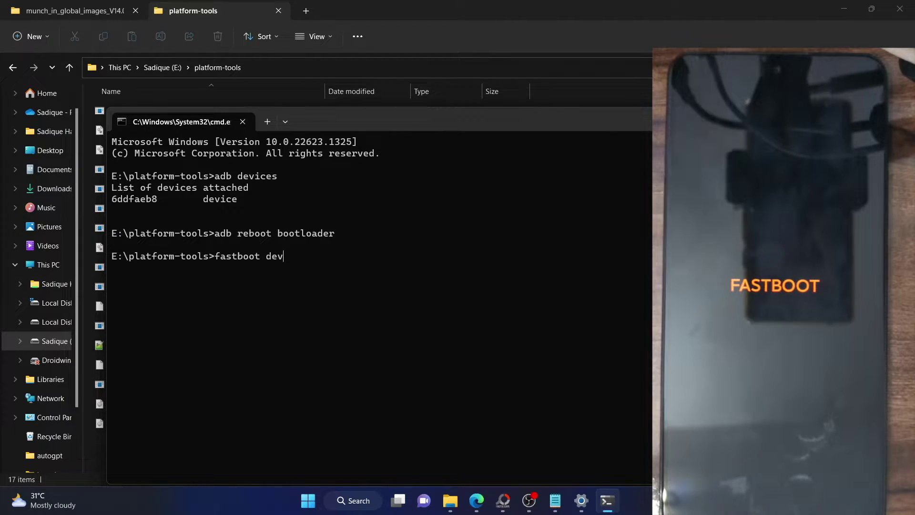
{"action": "type", "text": "ices"}
{"action": "key", "text": "Return"}
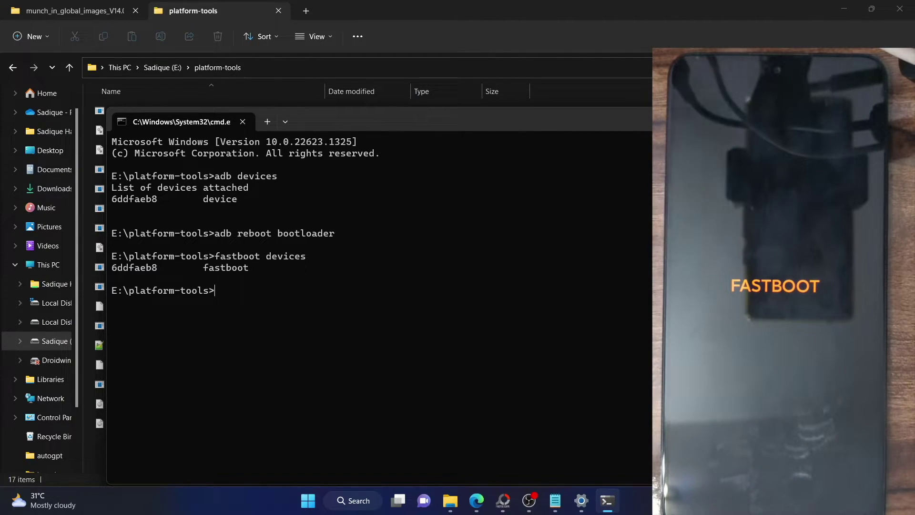
{"action": "double_click", "coordinate": [142, 269]}
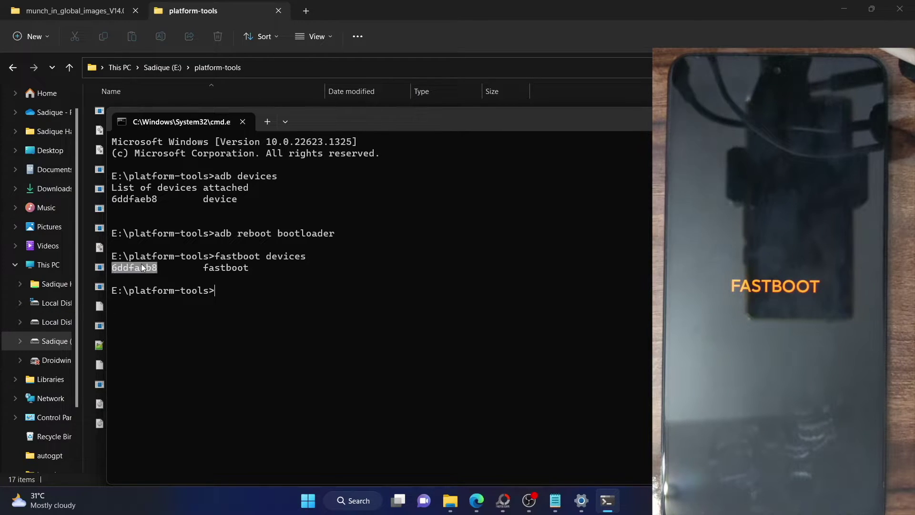
- Read the guide's STEP 5 on verifying Fastboot Mode and its notes on interpreting the device's Anti Rollback Index in Edge
{"action": "left_click", "coordinate": [478, 506]}
{"action": "scroll", "coordinate": [313, 299], "scroll_direction": "down", "scroll_amount": 10}
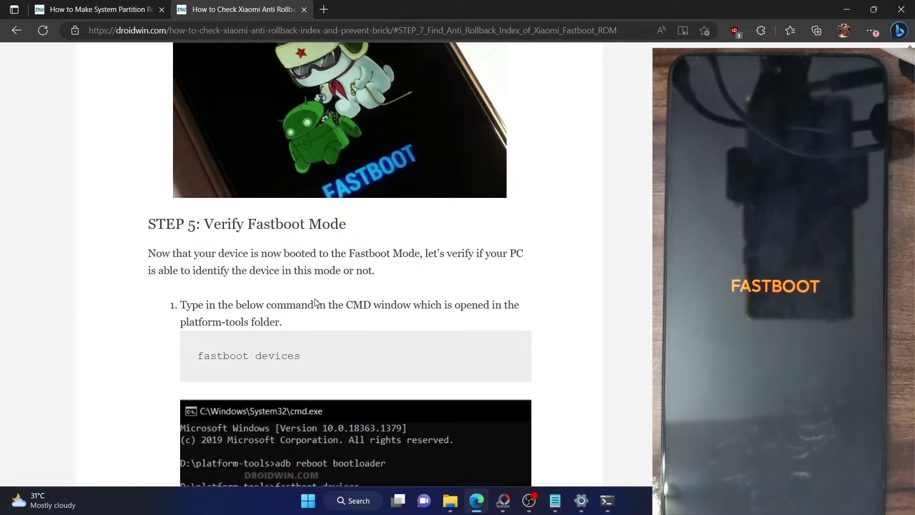
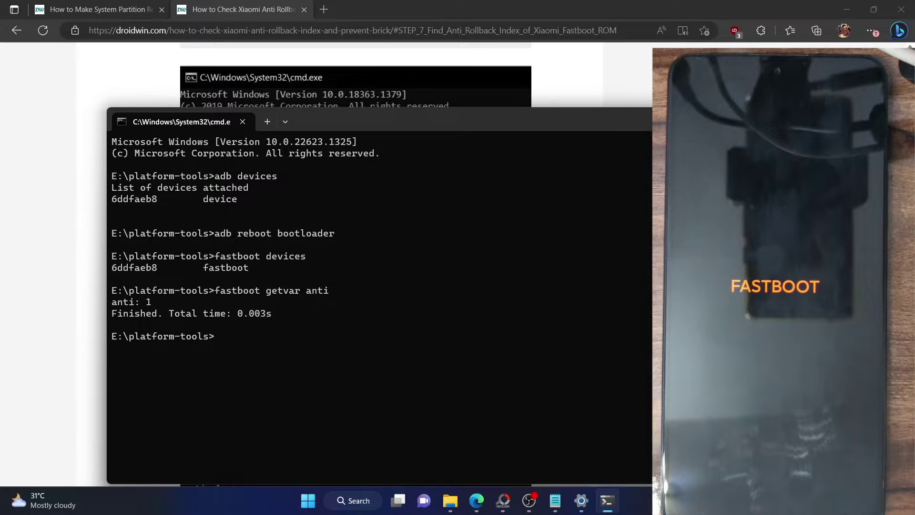
{"action": "left_click", "coordinate": [589, 127]}
{"action": "scroll", "coordinate": [524, 209], "scroll_direction": "down", "scroll_amount": 5}
{"action": "scroll", "coordinate": [503, 224], "scroll_direction": "down", "scroll_amount": 2}
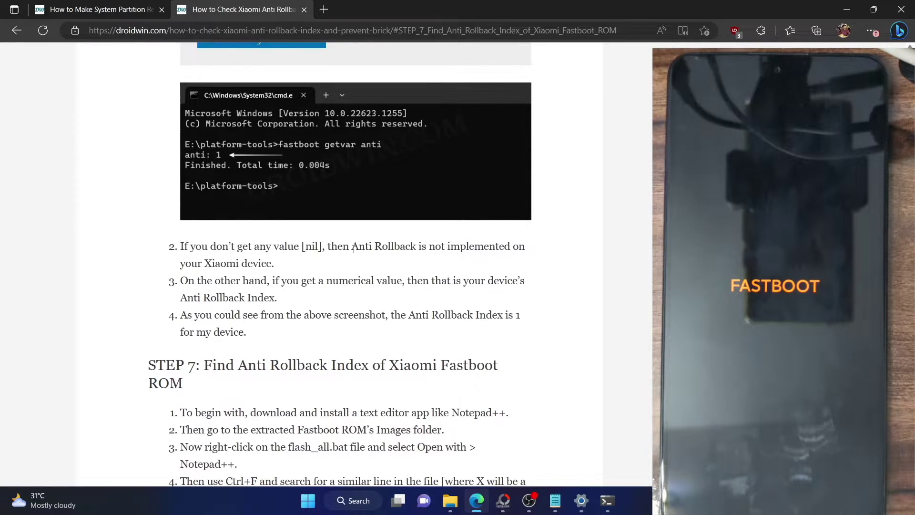
{"action": "double_click", "coordinate": [312, 246]}
{"action": "left_click", "coordinate": [304, 297]}
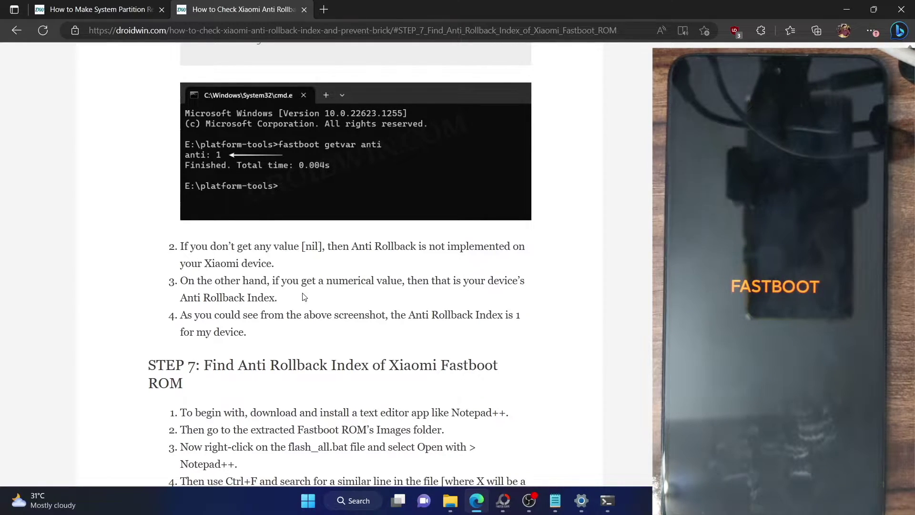
- Review the "fastboot getvar anti" output in Command Prompt and read the guide's STEP 7 on the Fastboot ROM in Edge
{"action": "left_click", "coordinate": [614, 502]}
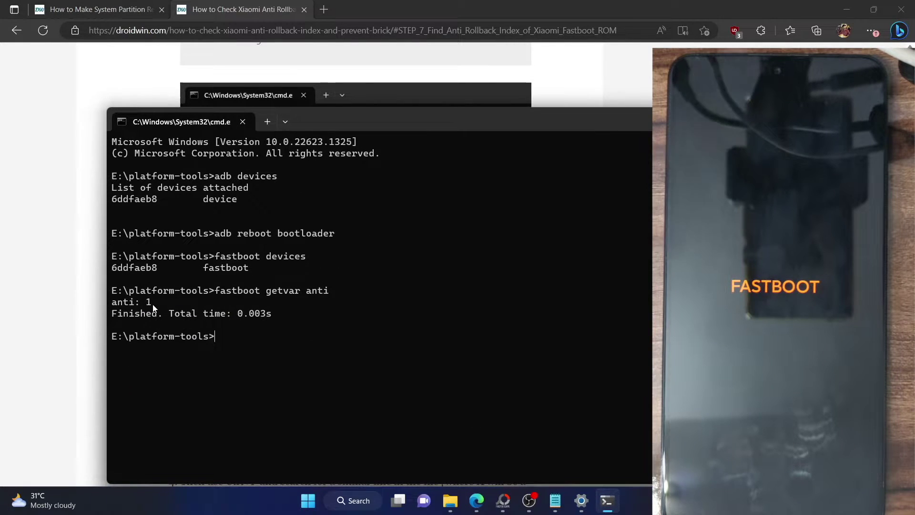
{"action": "key", "text": "alt+Tab"}
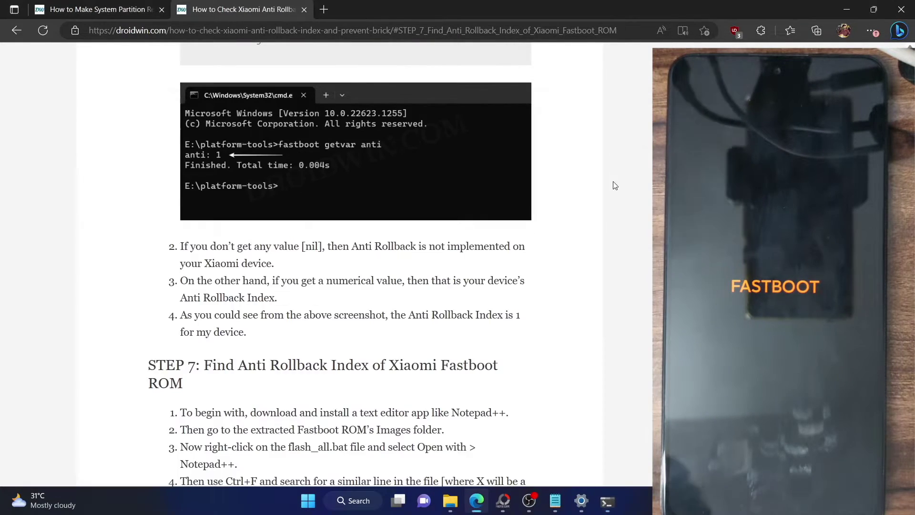
{"action": "scroll", "coordinate": [612, 185], "scroll_direction": "down", "scroll_amount": 5}
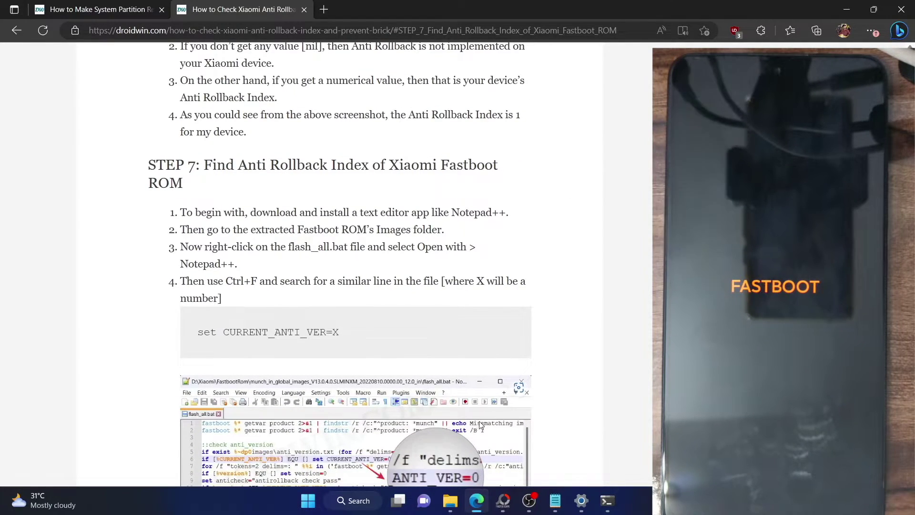
- Open the flash_all batch file from the V14.0.2.0 Fastboot ROM folder in Notepad++ for viewing
{"action": "left_click", "coordinate": [455, 504]}
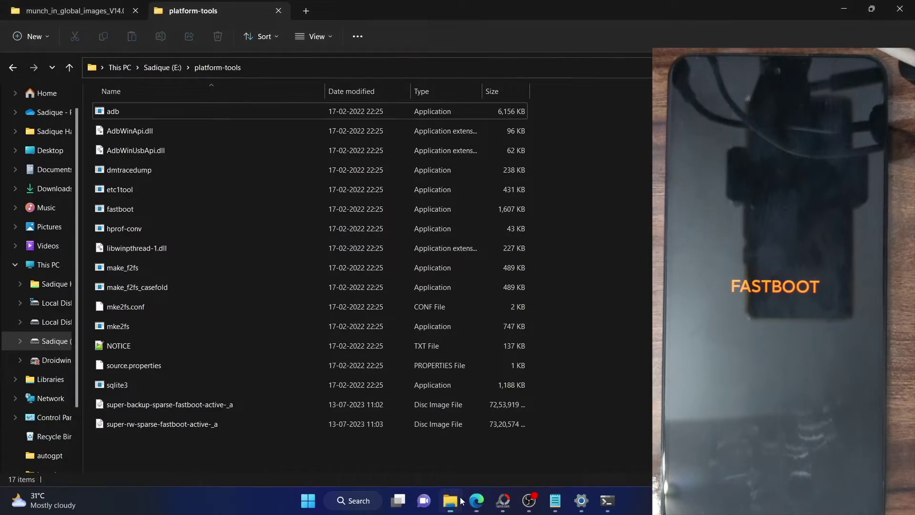
{"action": "left_click", "coordinate": [88, 16]}
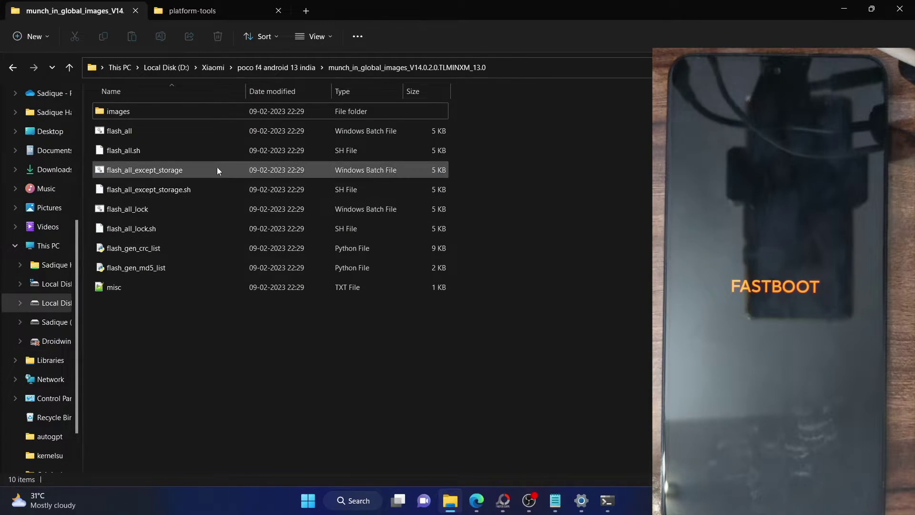
{"action": "left_click", "coordinate": [186, 130]}
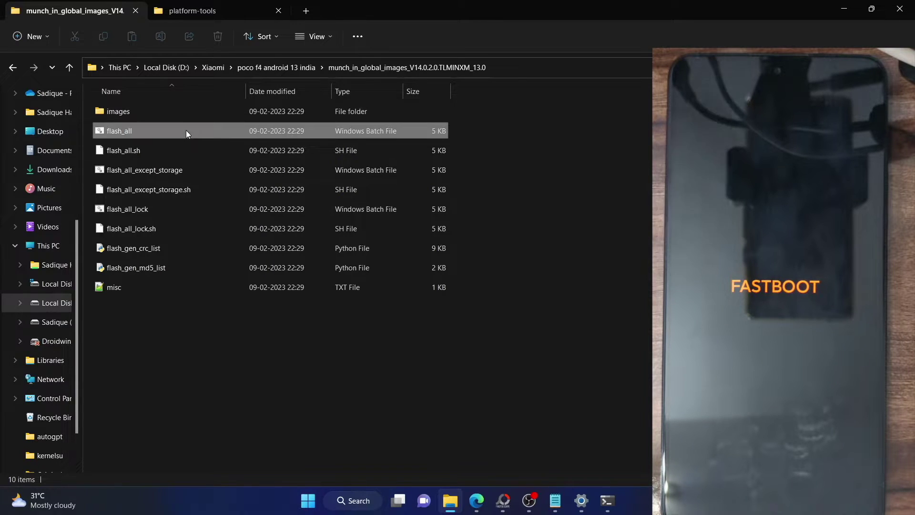
{"action": "right_click", "coordinate": [186, 132]}
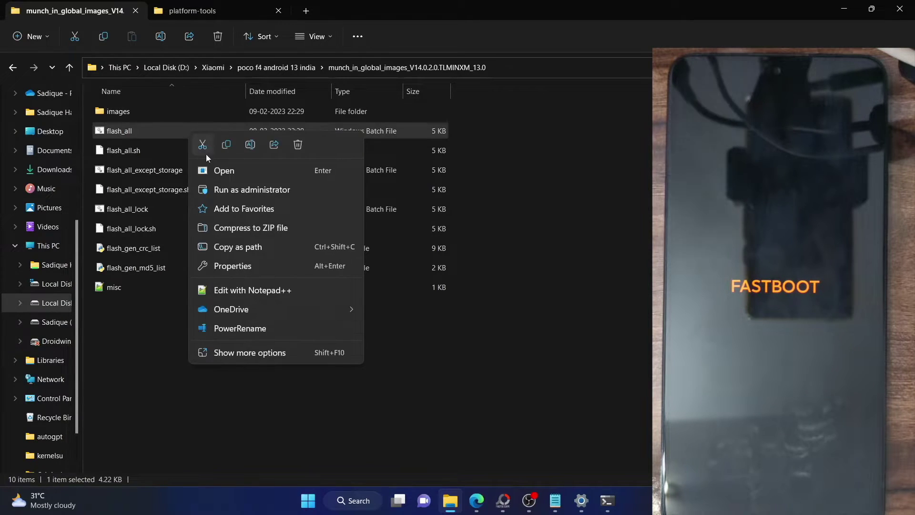
{"action": "left_click", "coordinate": [301, 289]}
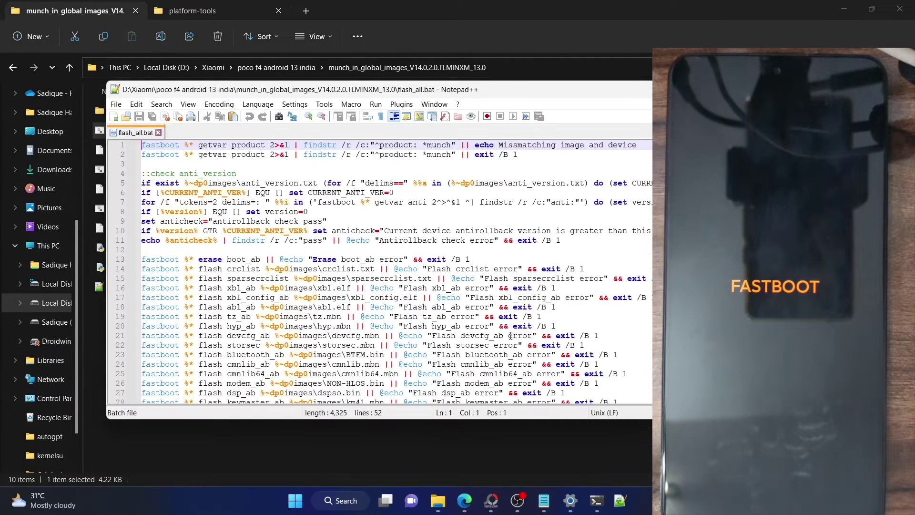
- Copy "set CURRENT_ANTI_VER" without the "=X" part from the code line in the guide's STEP 7 in Edge
{"action": "left_click", "coordinate": [464, 499]}
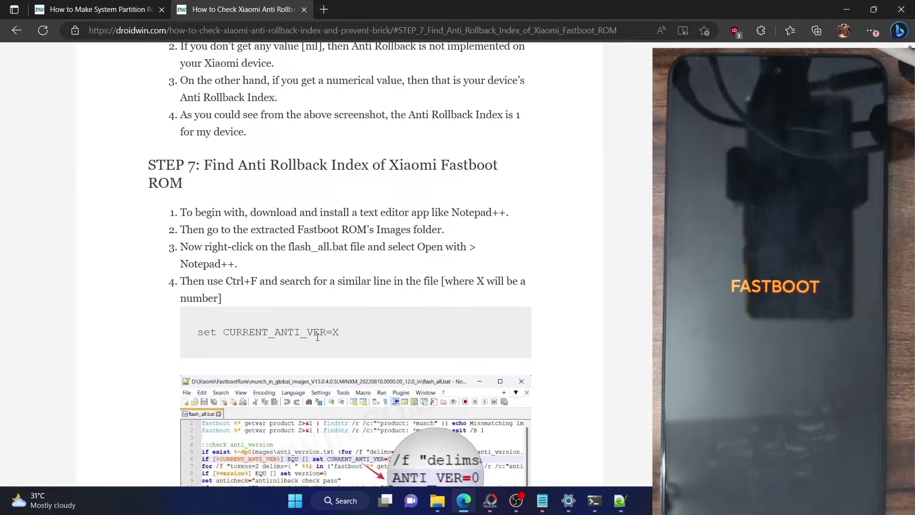
{"action": "left_click_drag", "start_coordinate": [197, 332], "coordinate": [339, 336]}
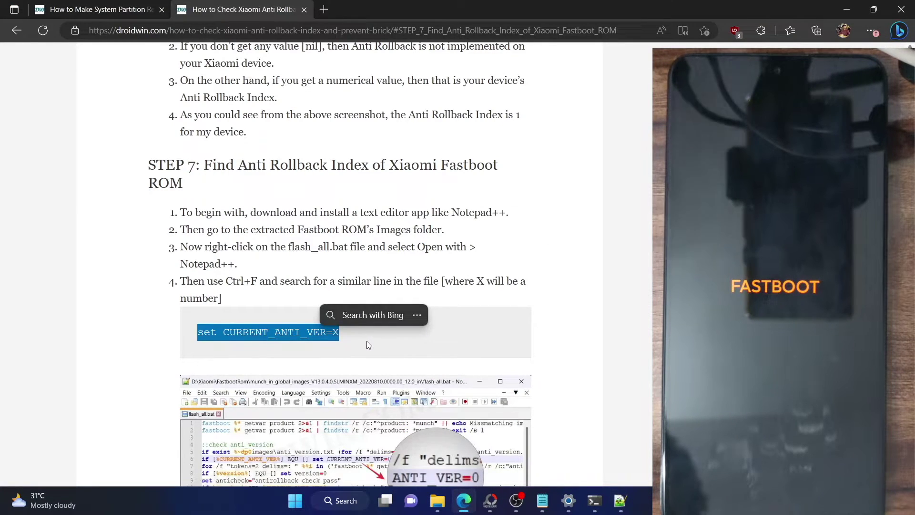
{"action": "key", "text": "ctrl+c"}
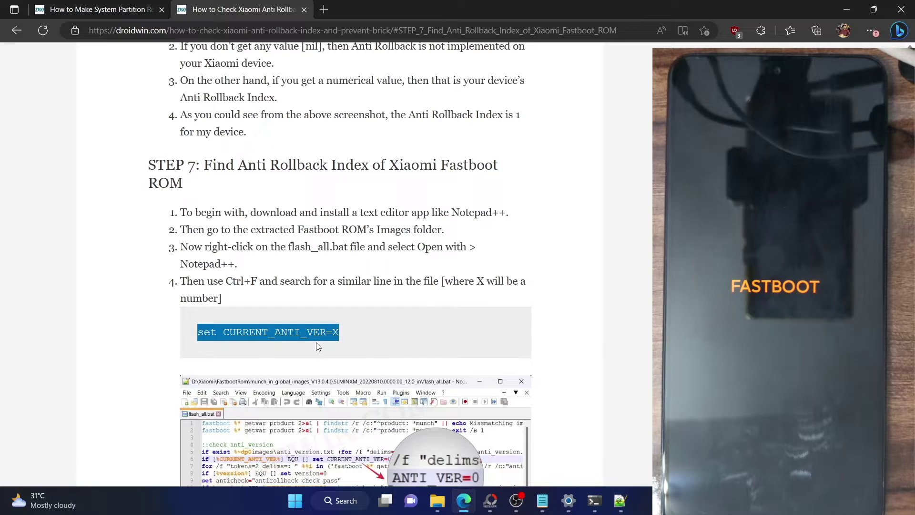
{"action": "left_click", "coordinate": [358, 336]}
{"action": "left_click_drag", "start_coordinate": [319, 332], "coordinate": [199, 333]}
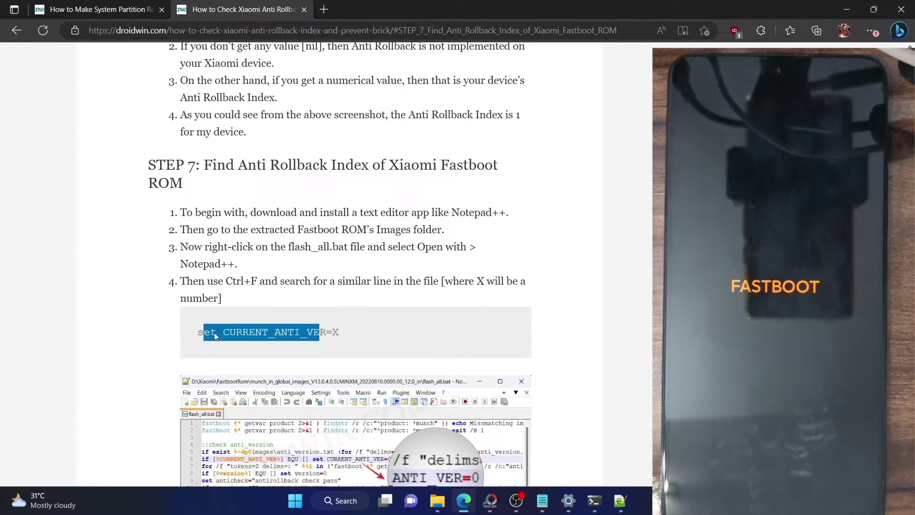
{"action": "key", "text": "ctrl+c"}
{"action": "left_click", "coordinate": [325, 335]}
{"action": "left_click_drag", "start_coordinate": [325, 335], "coordinate": [194, 329]}
{"action": "key", "text": "ctrl+c"}
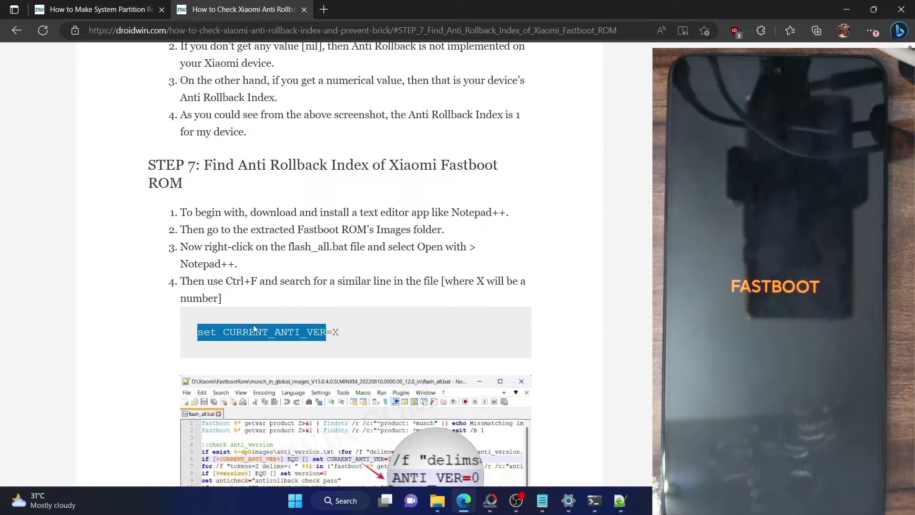
- Search flash_all.bat in Notepad++ for "set CURRENT_ANTI_VER" and close the search dialog
{"action": "left_click", "coordinate": [437, 501]}
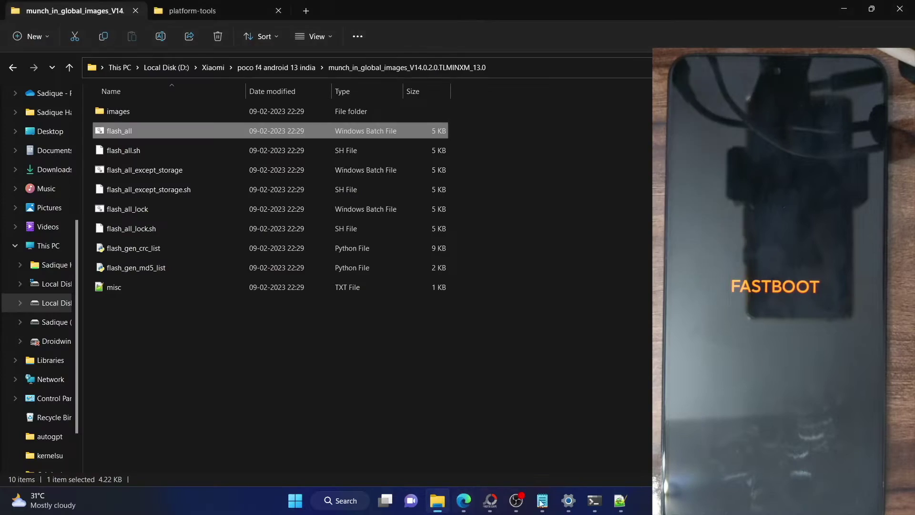
{"action": "left_click", "coordinate": [620, 501]}
{"action": "left_click", "coordinate": [571, 242]}
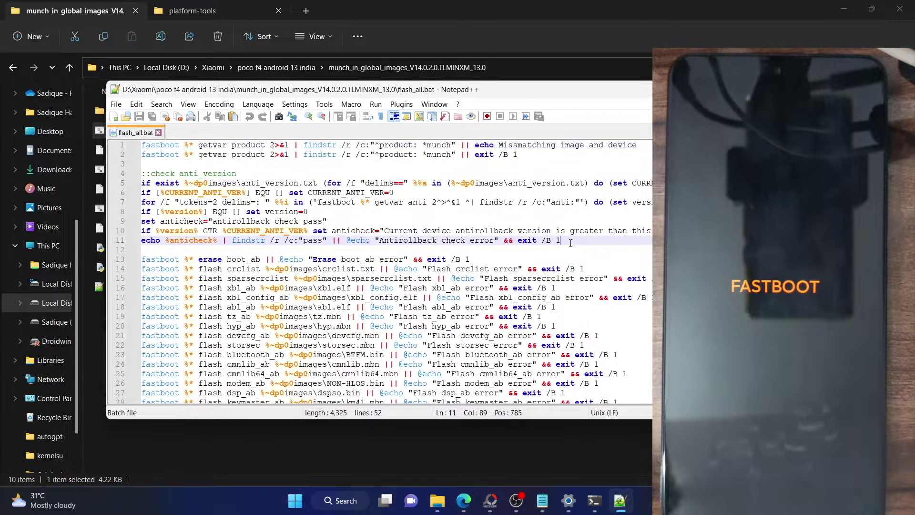
{"action": "key", "text": "ctrl+f"}
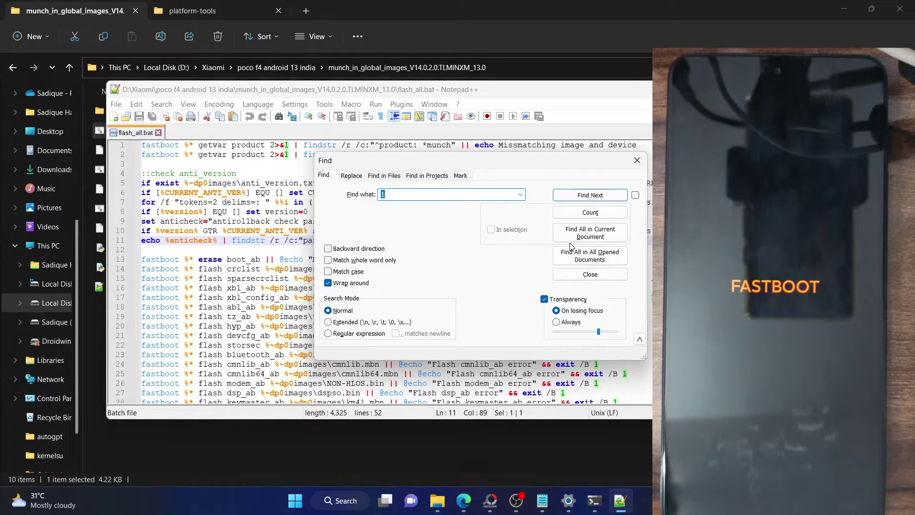
{"action": "left_click", "coordinate": [590, 195]}
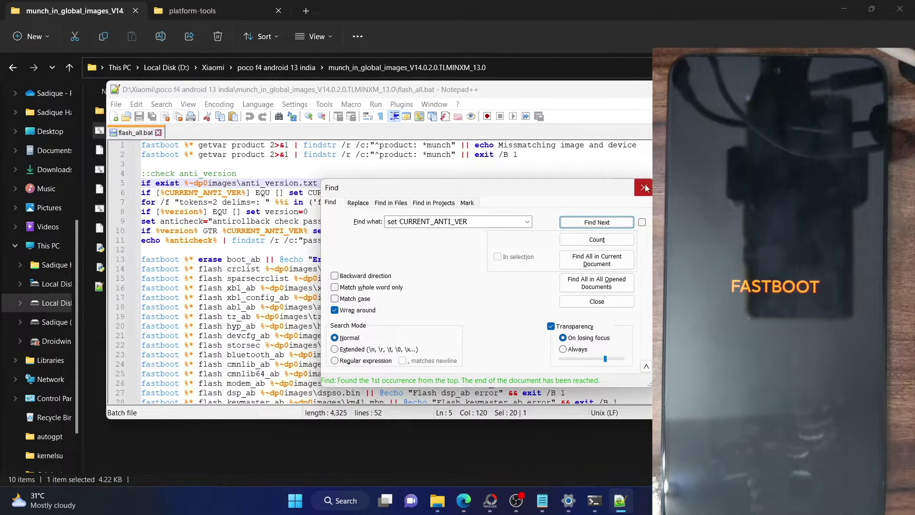
{"action": "left_click", "coordinate": [637, 160]}
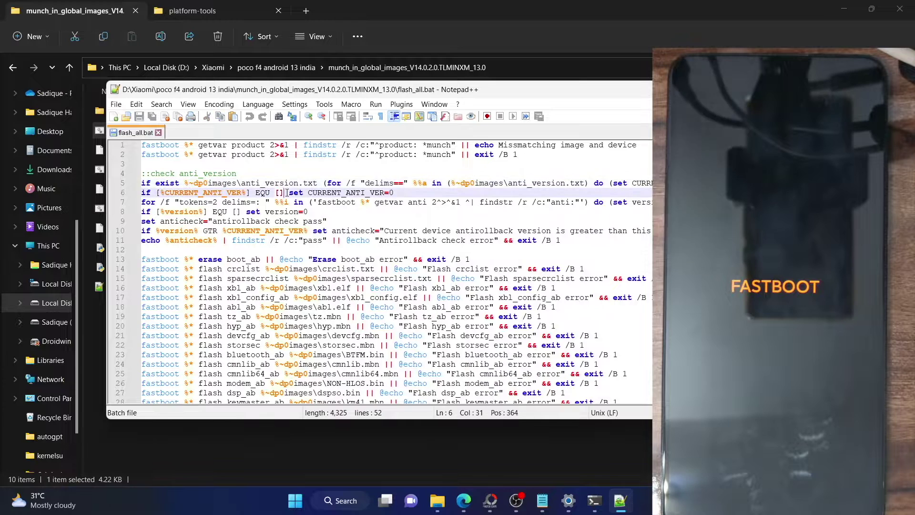
- Highlight the CURRENT_ANTI_VER assignment on line 6 of flash_all.bat and place the Command Prompt window beneath it for comparison
{"action": "left_click_drag", "start_coordinate": [287, 192], "coordinate": [402, 192]}
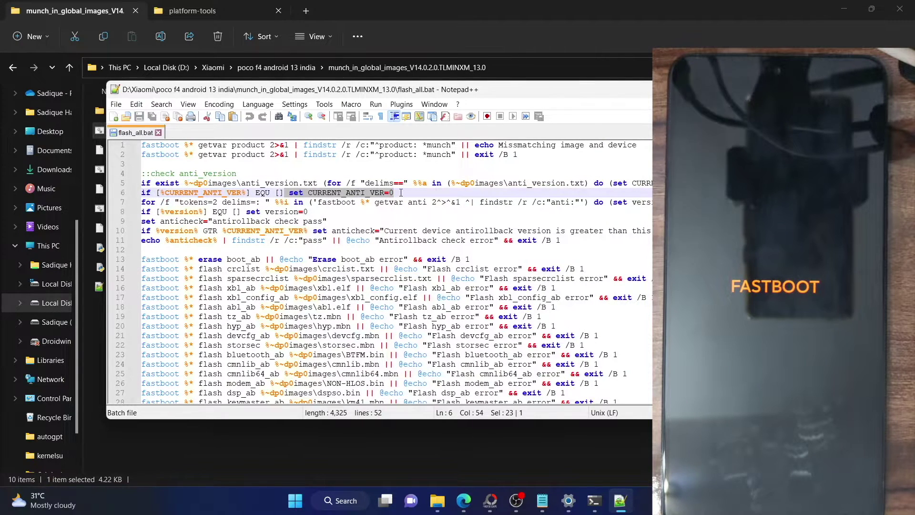
{"action": "left_click", "coordinate": [390, 195]}
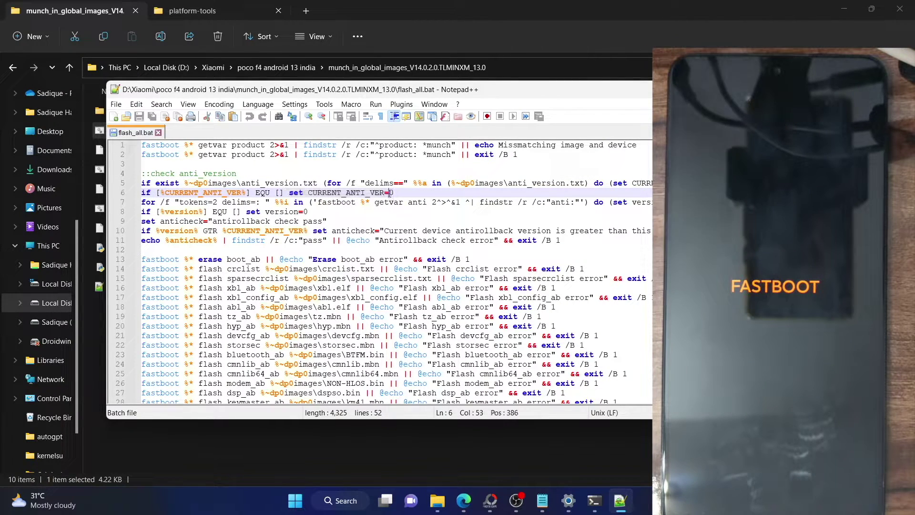
{"action": "left_click", "coordinate": [397, 193]}
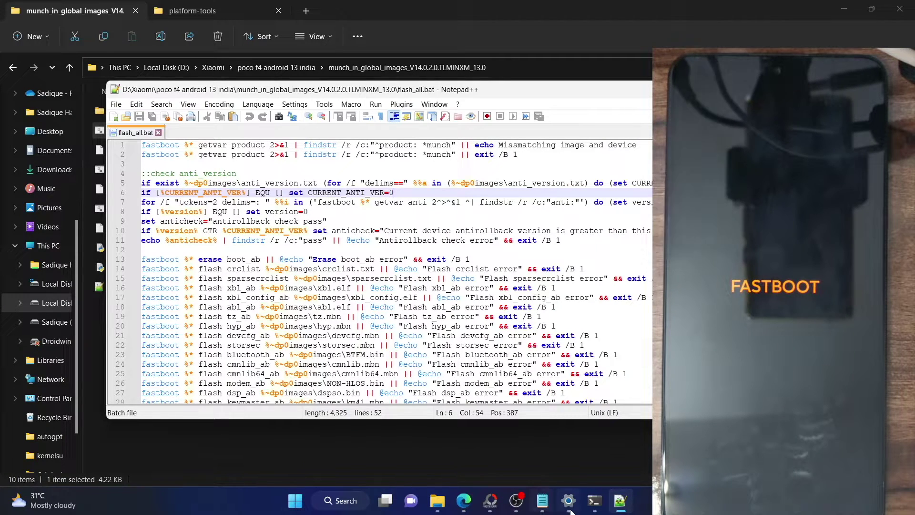
{"action": "left_click", "coordinate": [594, 501]}
{"action": "left_click_drag", "start_coordinate": [448, 125], "coordinate": [449, 242]}
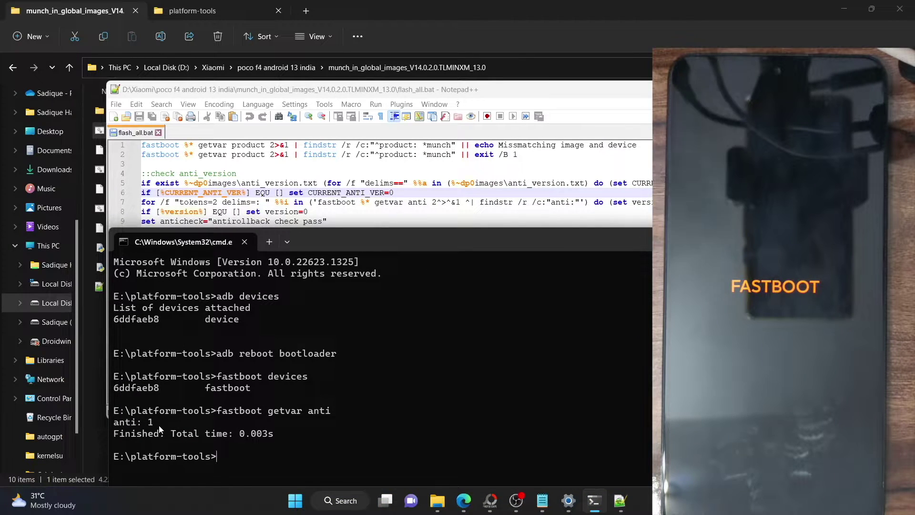
- Read the guide's three cases comparing the device's rollback index with the ROM's index in Edge
{"action": "left_click", "coordinate": [463, 501]}
{"action": "scroll", "coordinate": [390, 199], "scroll_direction": "up", "scroll_amount": 10}
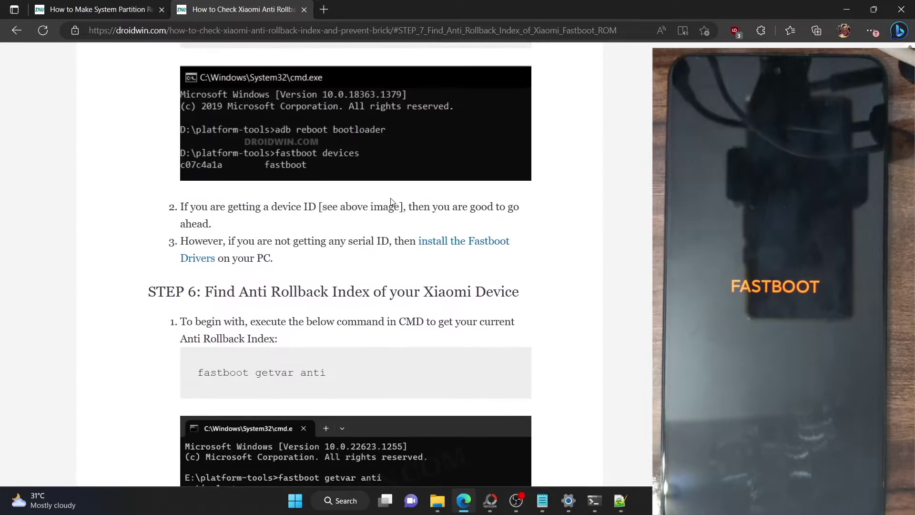
{"action": "scroll", "coordinate": [391, 200], "scroll_direction": "up", "scroll_amount": 20}
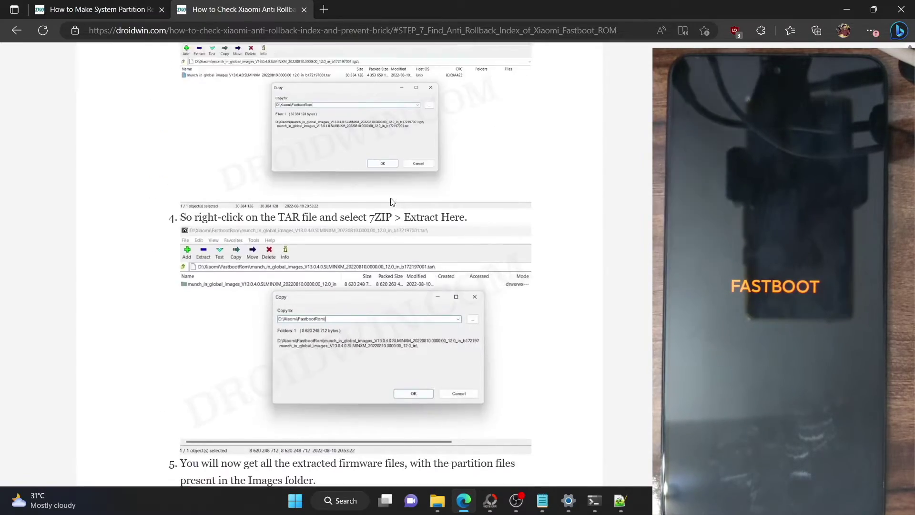
{"action": "scroll", "coordinate": [391, 201], "scroll_direction": "up", "scroll_amount": 20}
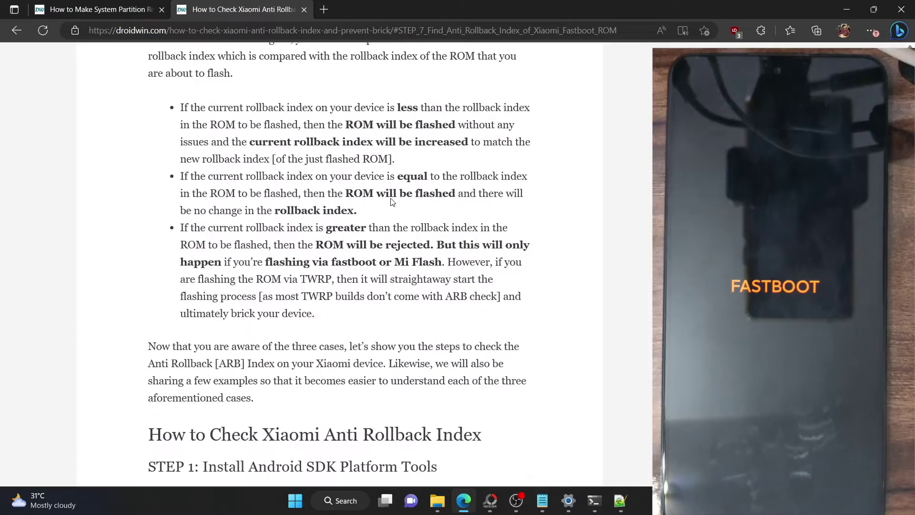
{"action": "scroll", "coordinate": [338, 198], "scroll_direction": "down", "scroll_amount": 1}
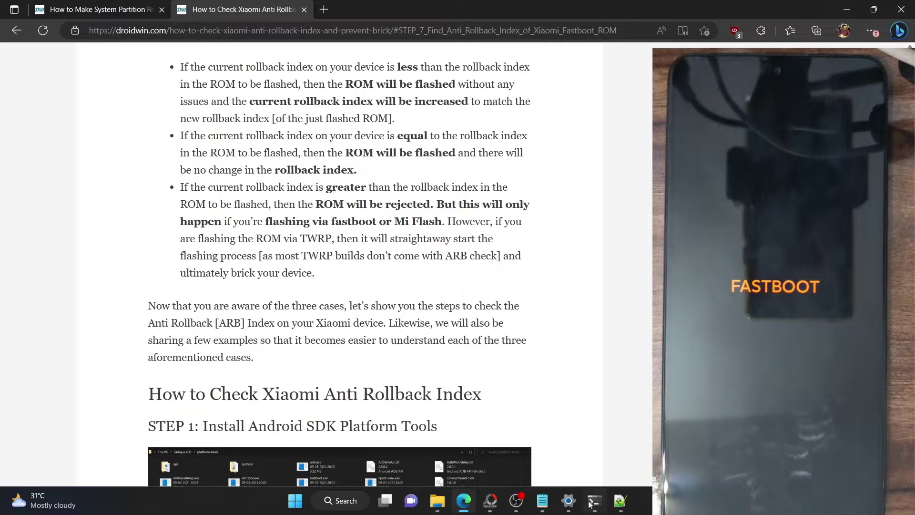
- Compare the device's anti value in Command Prompt with the CURRENT_ANTI_VER assignment in Notepad++, highlighting both below the guide's cases
{"action": "left_click", "coordinate": [620, 501]}
{"action": "left_click_drag", "start_coordinate": [538, 97], "coordinate": [542, 274]}
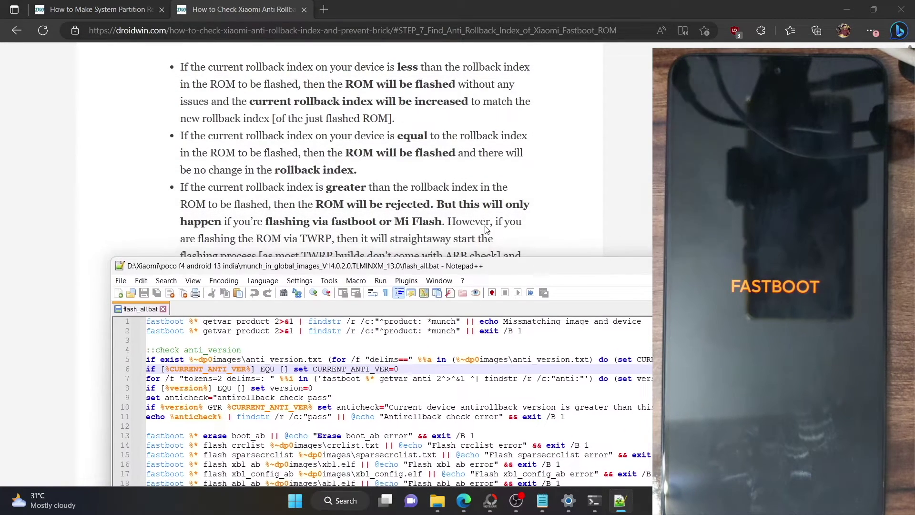
{"action": "left_click", "coordinate": [597, 502]}
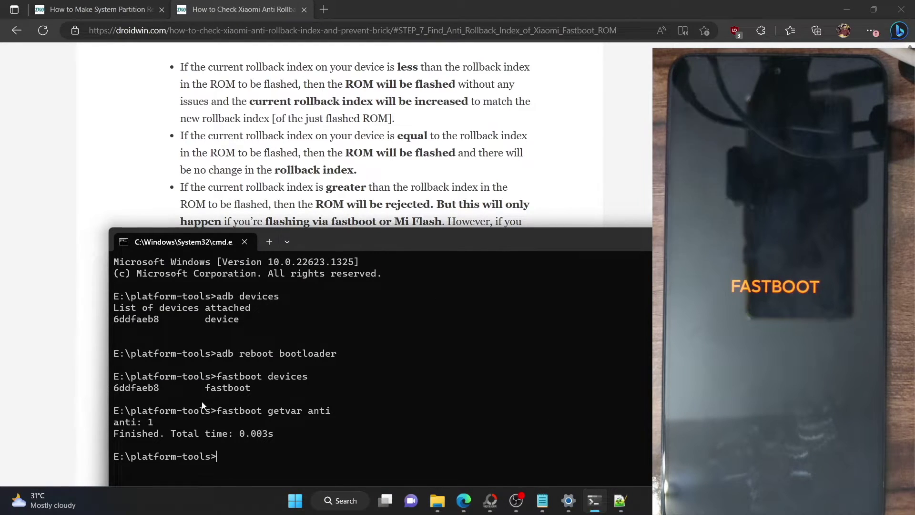
{"action": "left_click_drag", "start_coordinate": [154, 421], "coordinate": [114, 423]}
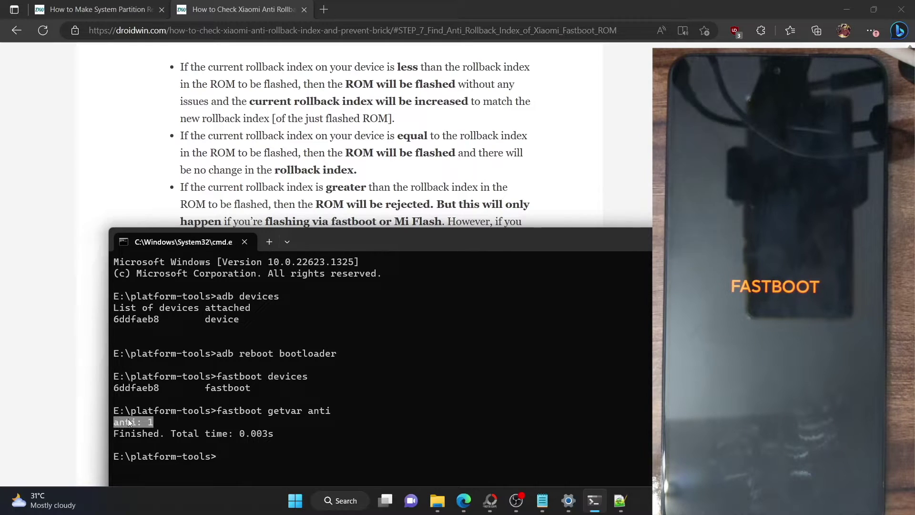
{"action": "left_click", "coordinate": [620, 501]}
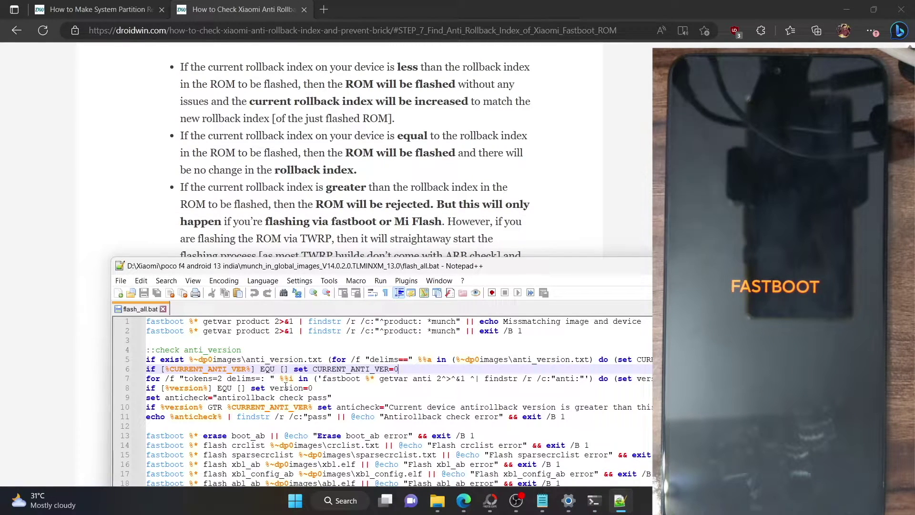
{"action": "left_click_drag", "start_coordinate": [313, 369], "coordinate": [408, 367]}
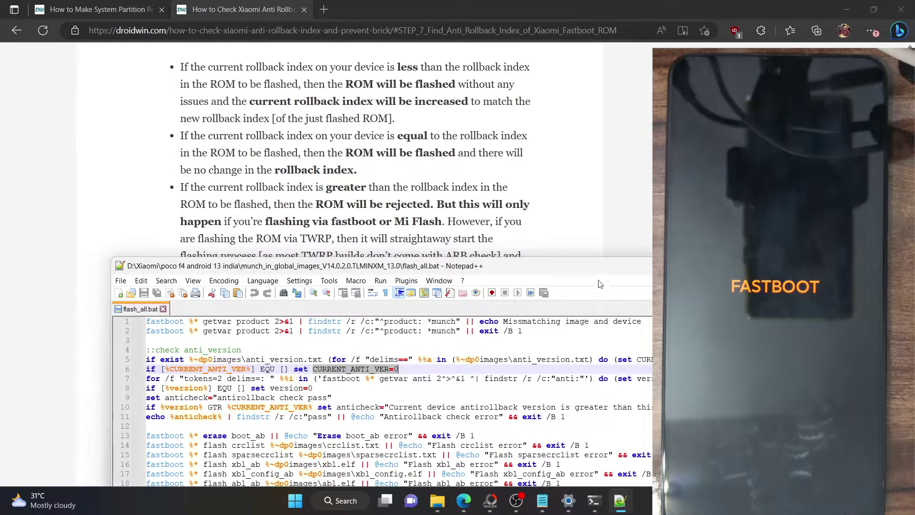
- Read the guide's case for a greater device rollback index in Edge, highlighting the words "fastboot" and "TWRP"
{"action": "left_click", "coordinate": [446, 218]}
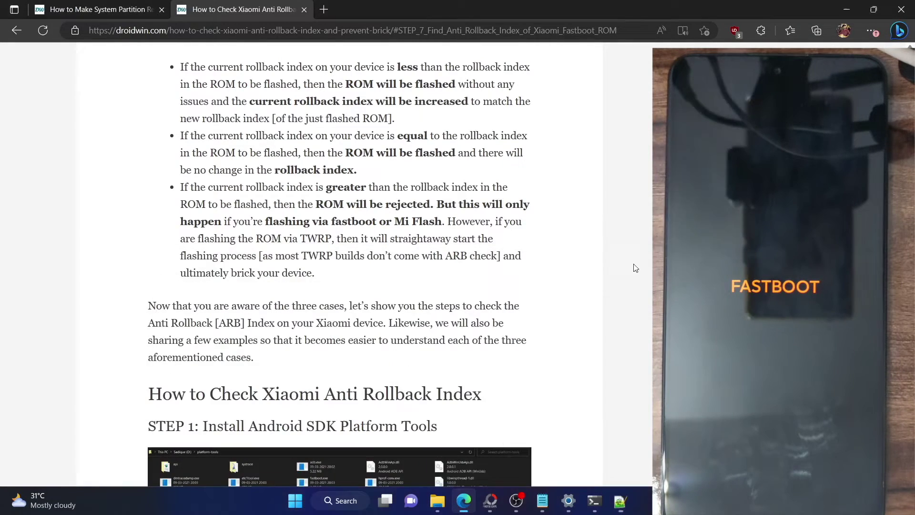
{"action": "double_click", "coordinate": [429, 222]}
{"action": "left_click", "coordinate": [353, 217]}
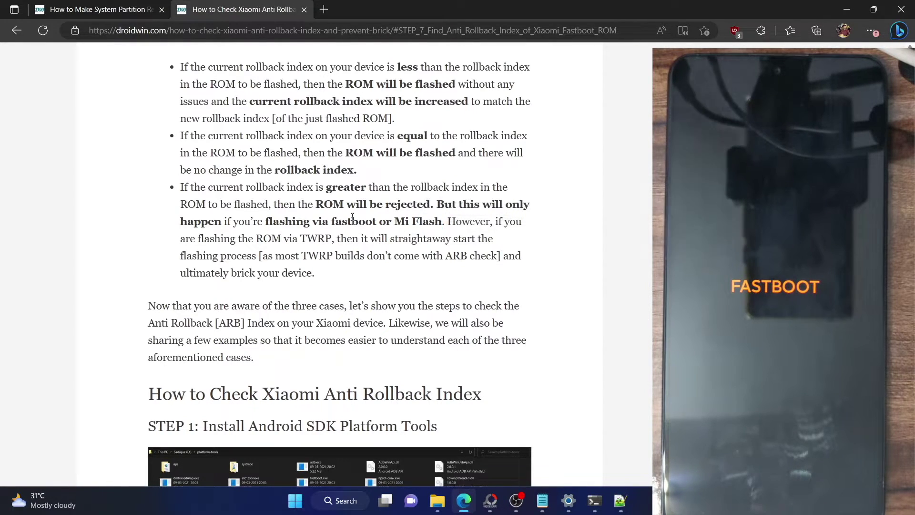
{"action": "double_click", "coordinate": [352, 220]}
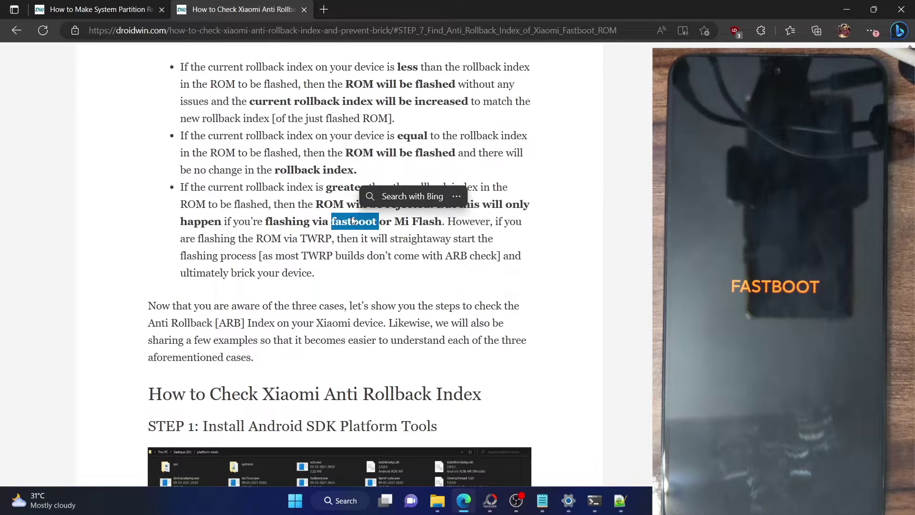
{"action": "double_click", "coordinate": [302, 239]}
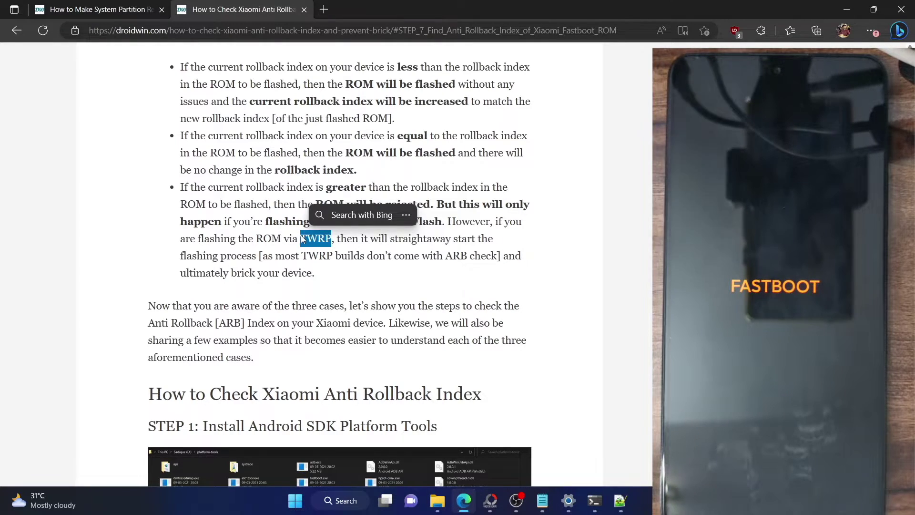
- Return to the V14.0.2.0 Fastboot ROM folder in File Explorer
{"action": "scroll", "coordinate": [302, 236], "scroll_direction": "down", "scroll_amount": 3}
{"action": "scroll", "coordinate": [301, 236], "scroll_direction": "down", "scroll_amount": 4}
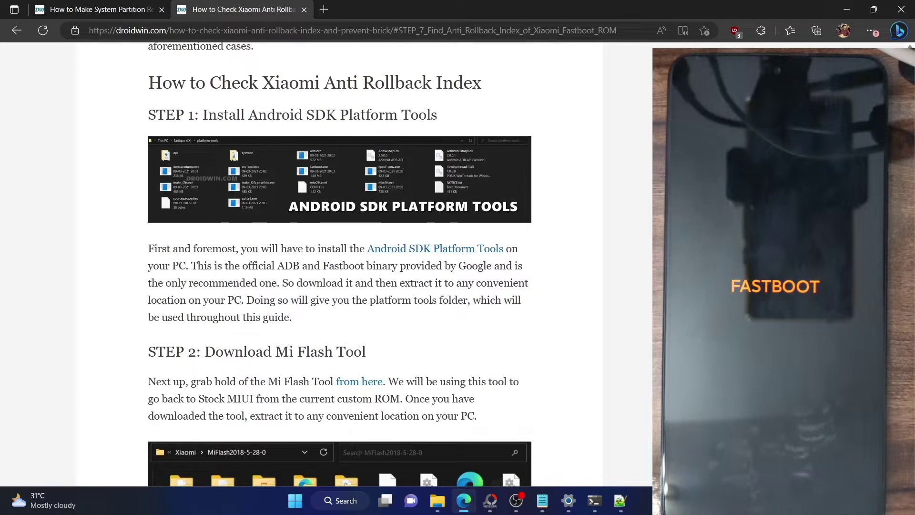
{"action": "scroll", "coordinate": [572, 282], "scroll_direction": "up", "scroll_amount": 6}
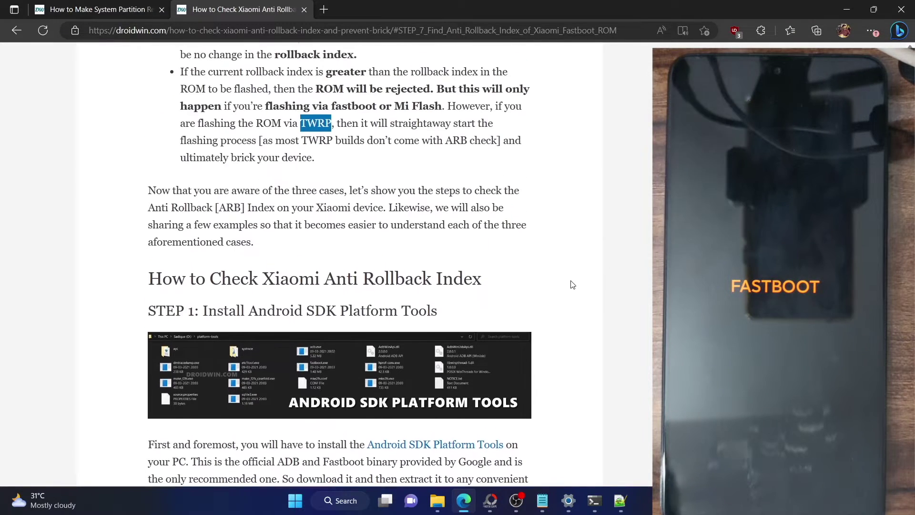
{"action": "left_click", "coordinate": [437, 501]}
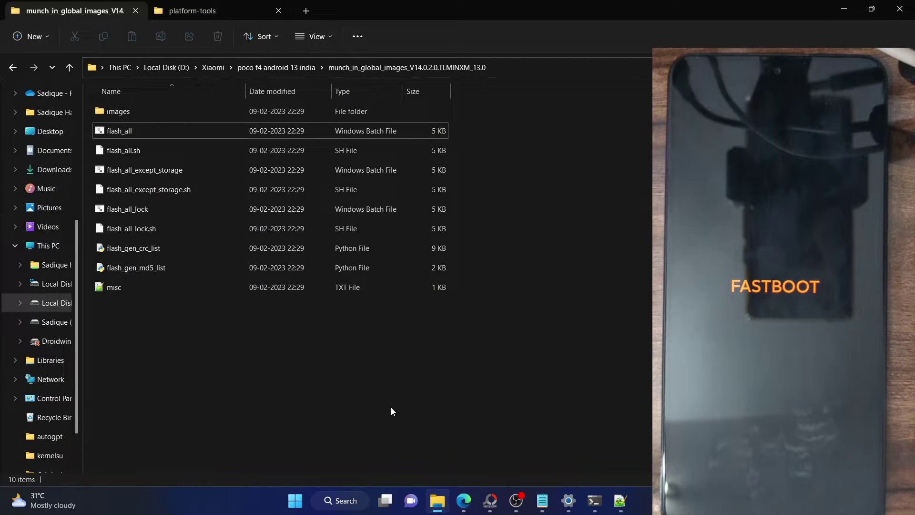
- Read the guide's case for a greater device rollback index in Edge, highlighting the whole paragraph
{"action": "left_click", "coordinate": [464, 500]}
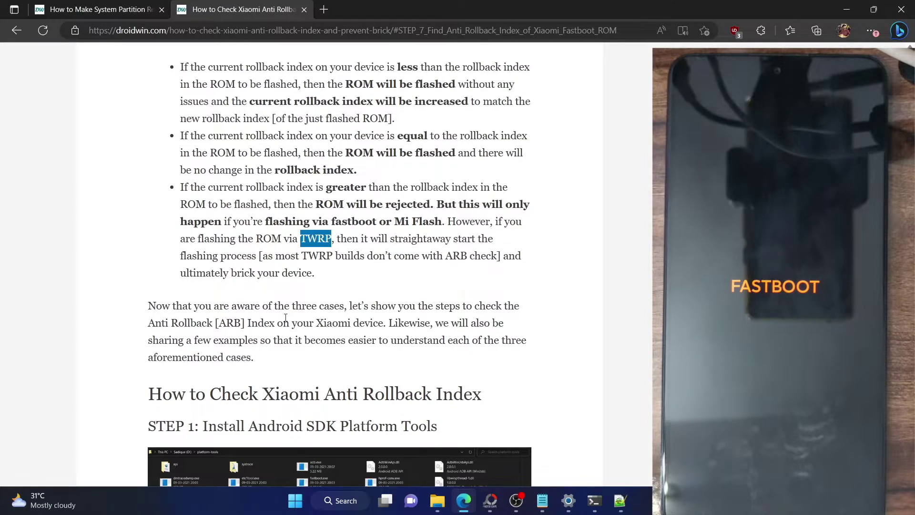
{"action": "triple_click", "coordinate": [269, 219]}
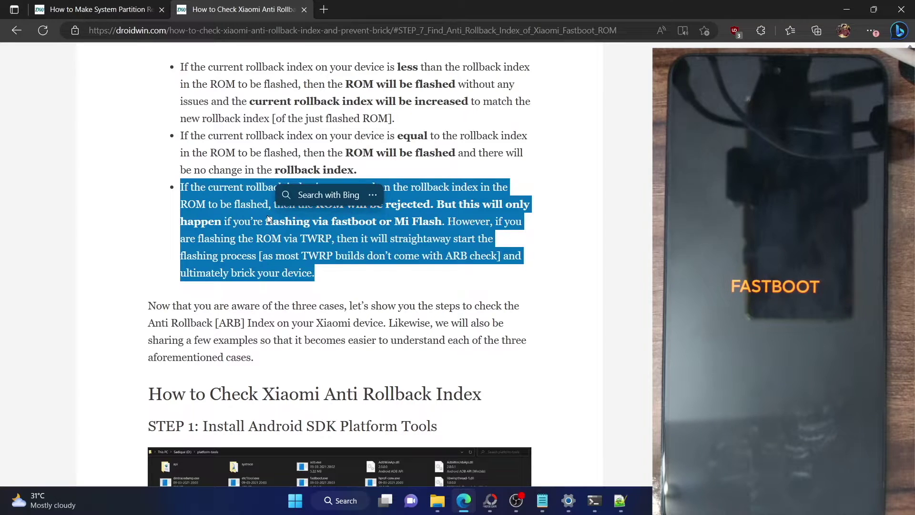
{"action": "left_click", "coordinate": [267, 205]}
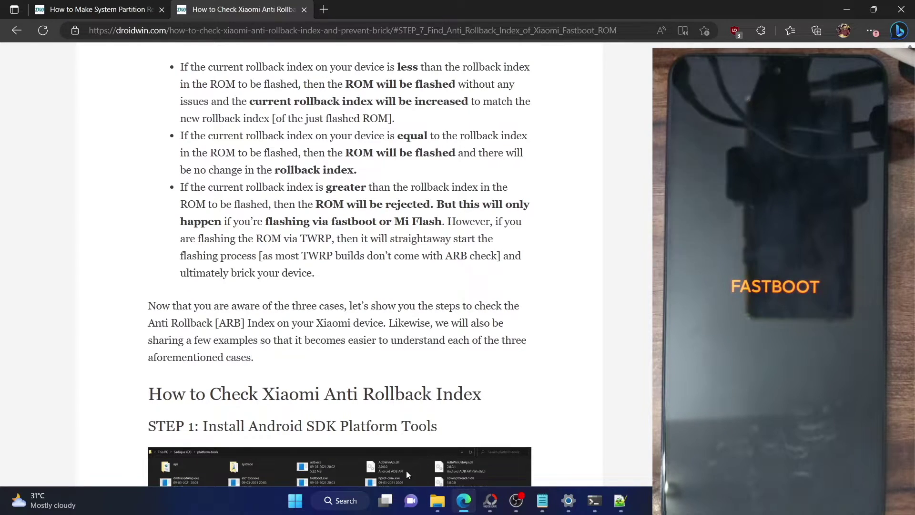
- Open the MiFlash2018-5-28-0 folder under D:\Xiaomi in File Explorer and launch the MiFlash tool from it
{"action": "left_click", "coordinate": [435, 507]}
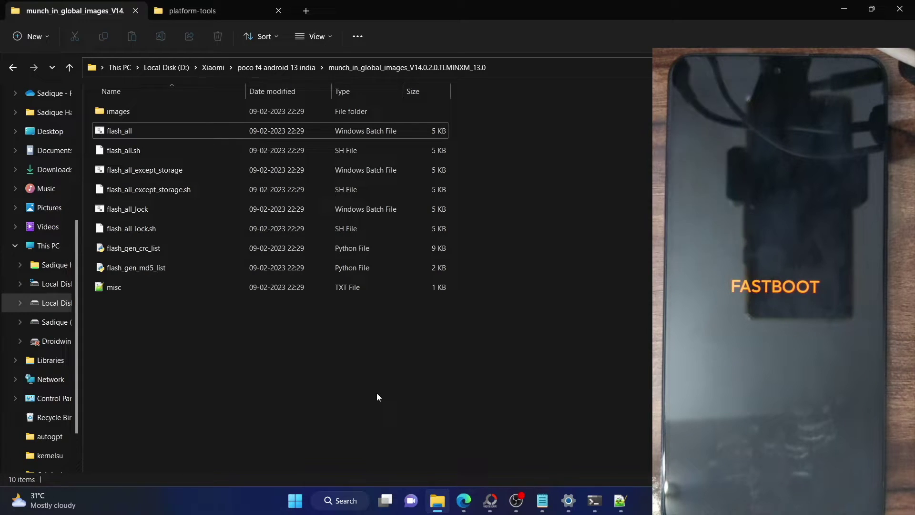
{"action": "left_click", "coordinate": [206, 71]}
{"action": "double_click", "coordinate": [202, 108]}
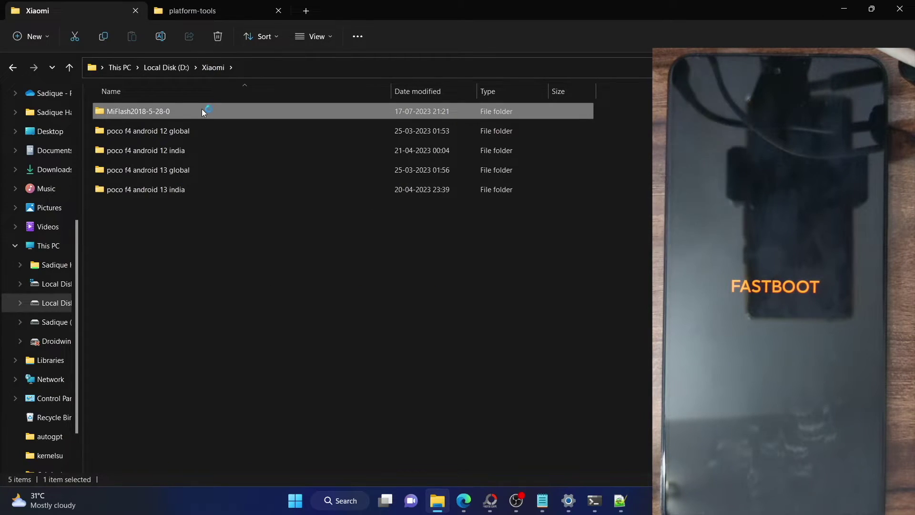
{"action": "left_click", "coordinate": [449, 233]}
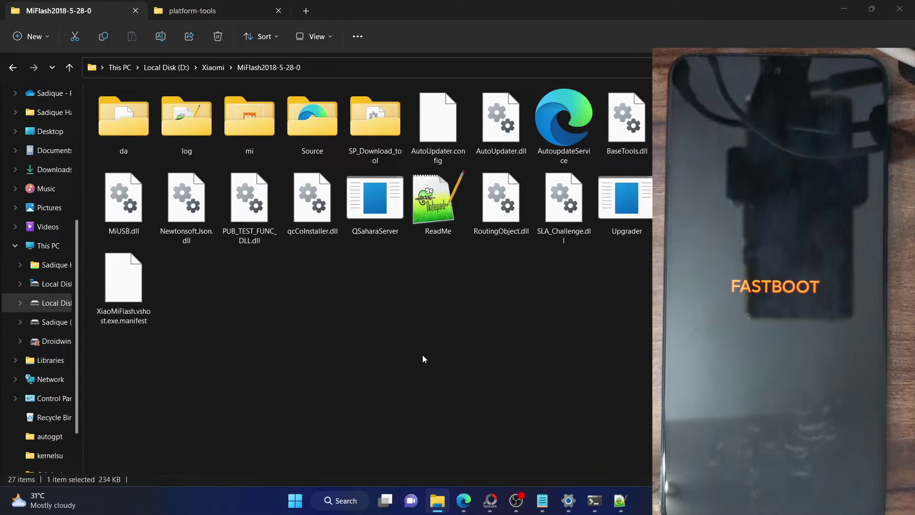
{"action": "key", "text": "Return"}
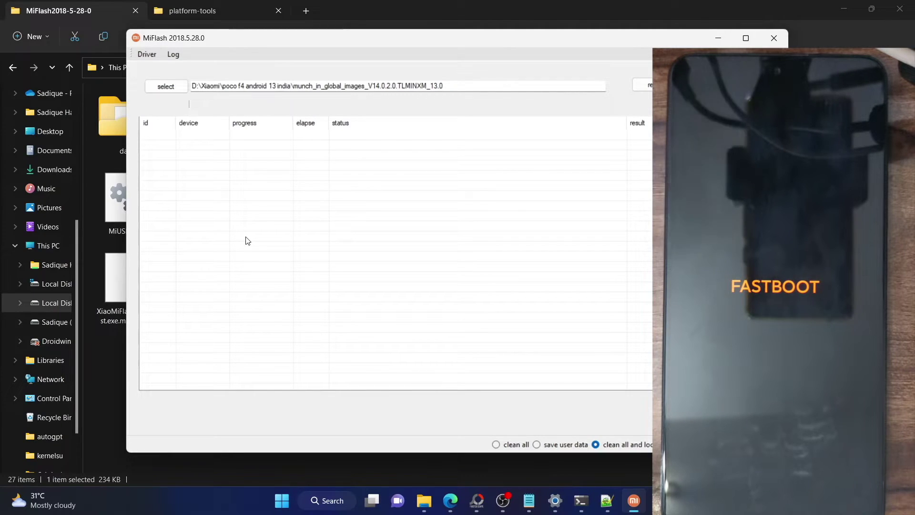
- Set the flashing mode to "clean all" and refresh the list of connected devices
{"action": "left_click", "coordinate": [497, 445]}
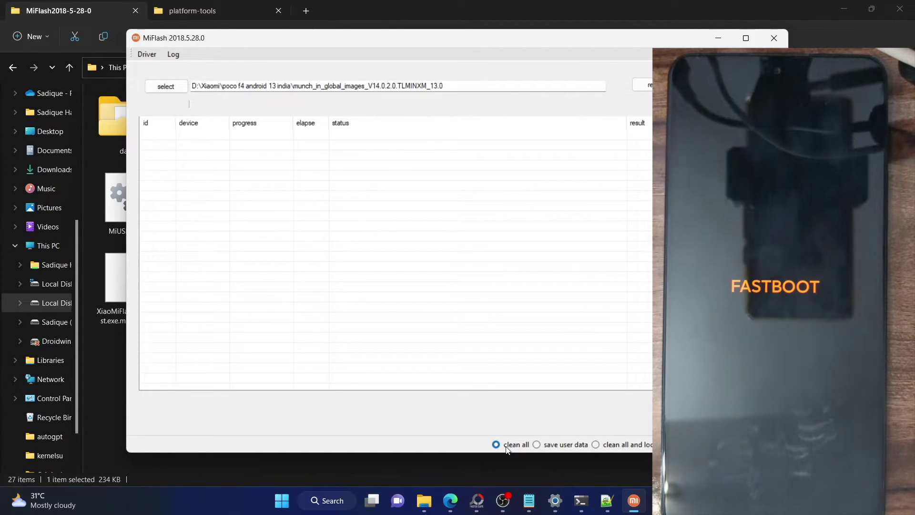
{"action": "left_click", "coordinate": [642, 87]}
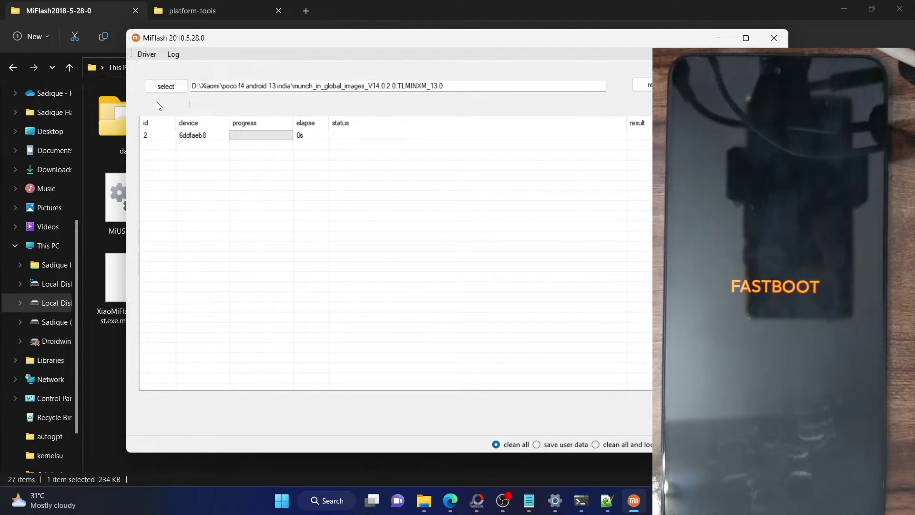
- Select munch_in_global_images_V14.0.2.0.TLMINXM_13.0 under "poco f4 android 13 india" as the firmware folder and try to flash the device
{"action": "left_click", "coordinate": [163, 86]}
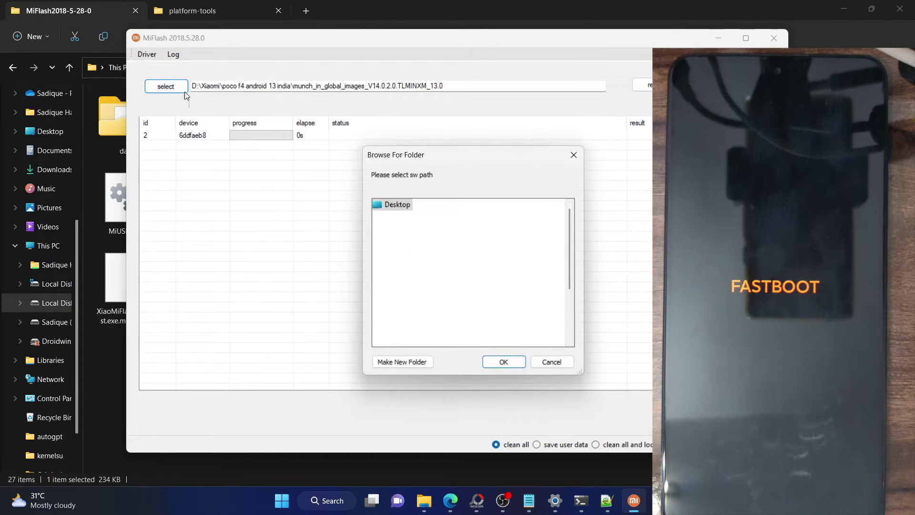
{"action": "scroll", "coordinate": [442, 268], "scroll_direction": "down", "scroll_amount": 3}
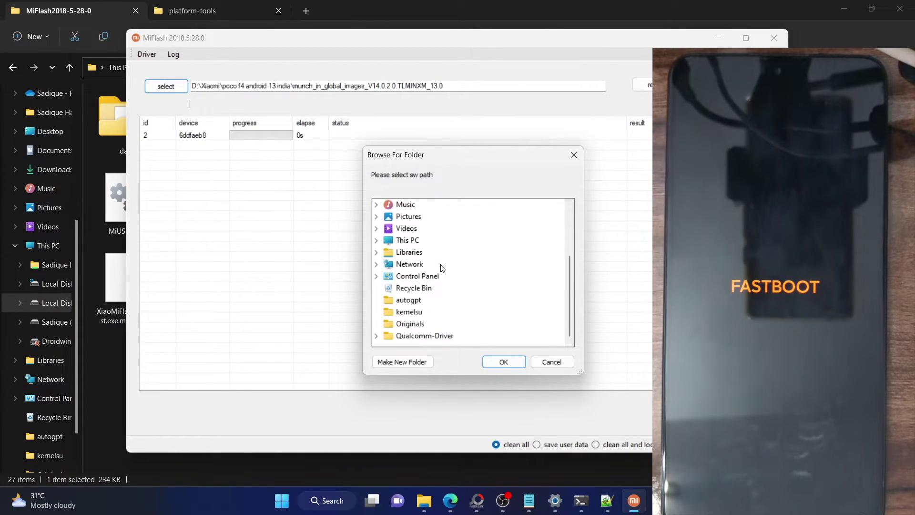
{"action": "scroll", "coordinate": [435, 268], "scroll_direction": "up", "scroll_amount": 2}
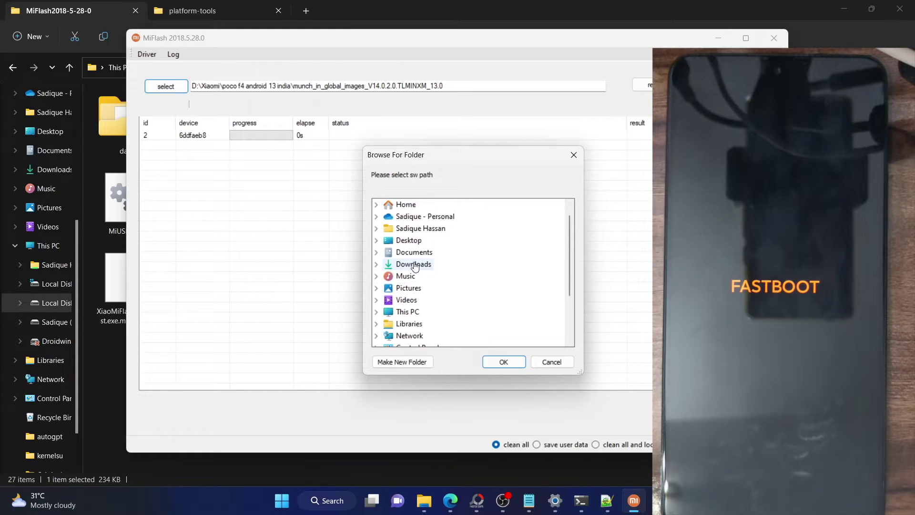
{"action": "scroll", "coordinate": [399, 258], "scroll_direction": "down", "scroll_amount": 2}
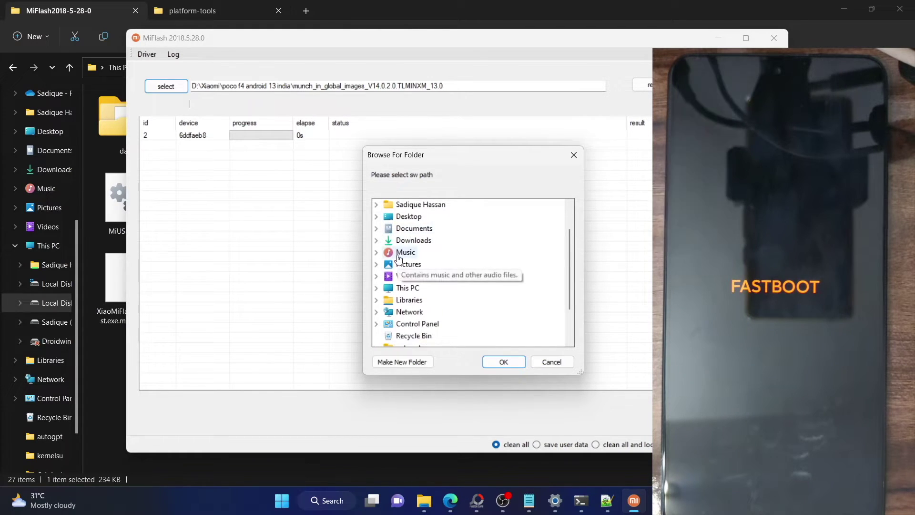
{"action": "left_click", "coordinate": [377, 241]}
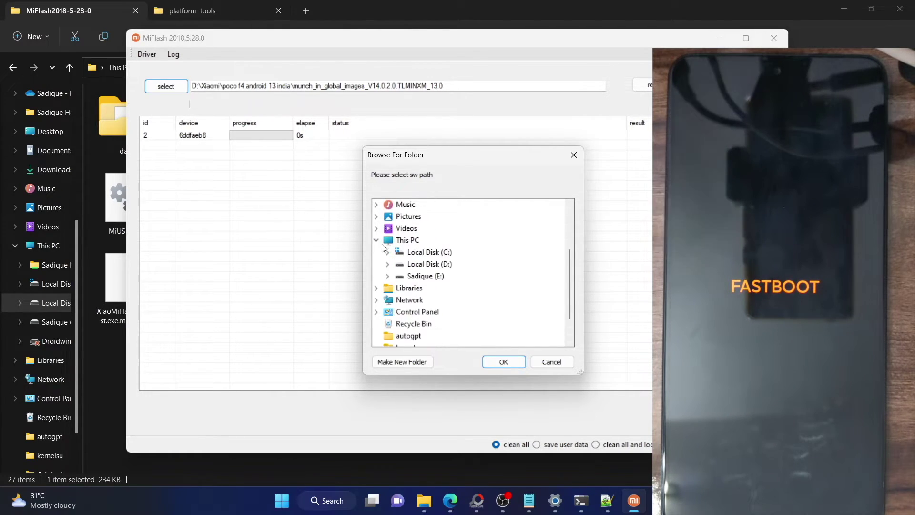
{"action": "left_click", "coordinate": [387, 264]}
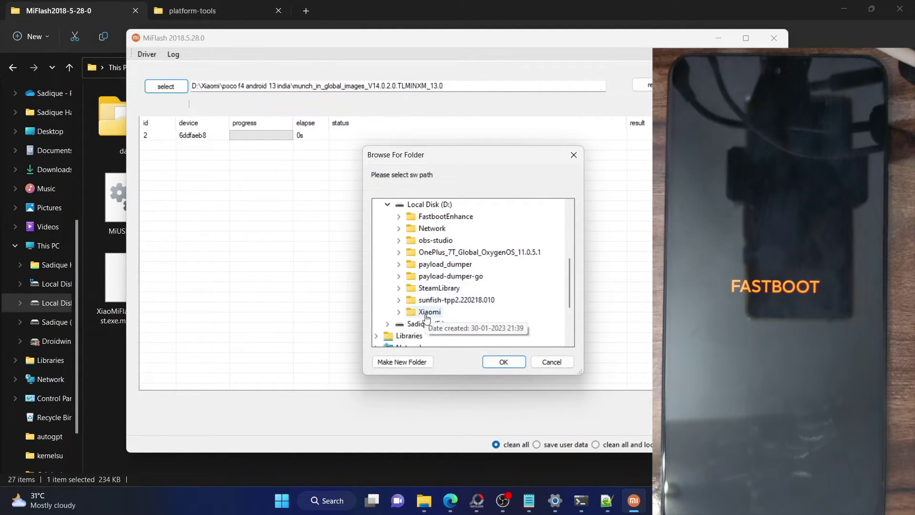
{"action": "left_click", "coordinate": [399, 312]}
{"action": "scroll", "coordinate": [441, 298], "scroll_direction": "down", "scroll_amount": 1}
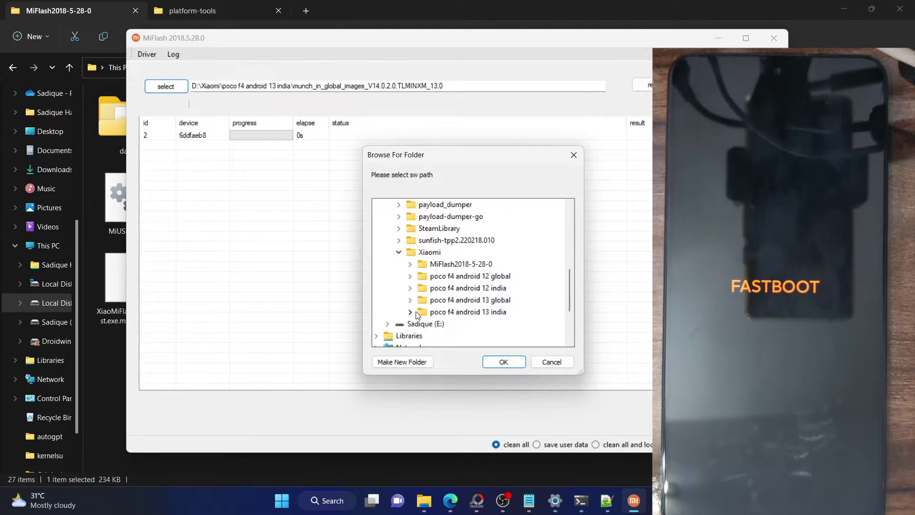
{"action": "left_click", "coordinate": [420, 314]}
{"action": "left_click", "coordinate": [465, 298]}
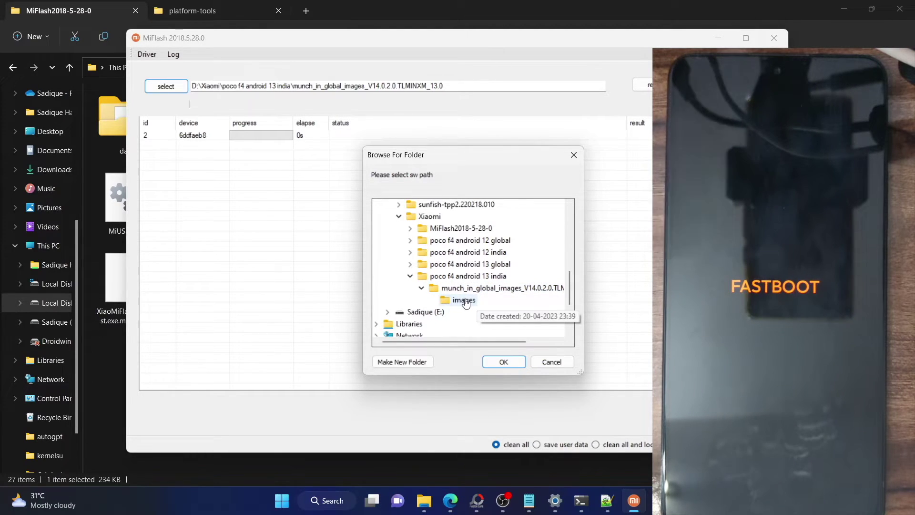
{"action": "left_click", "coordinate": [491, 288]}
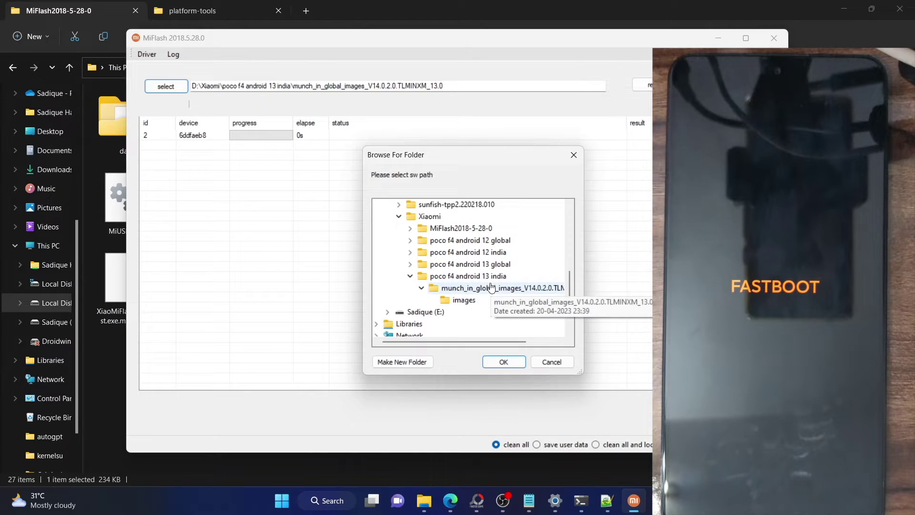
{"action": "left_click", "coordinate": [513, 365]}
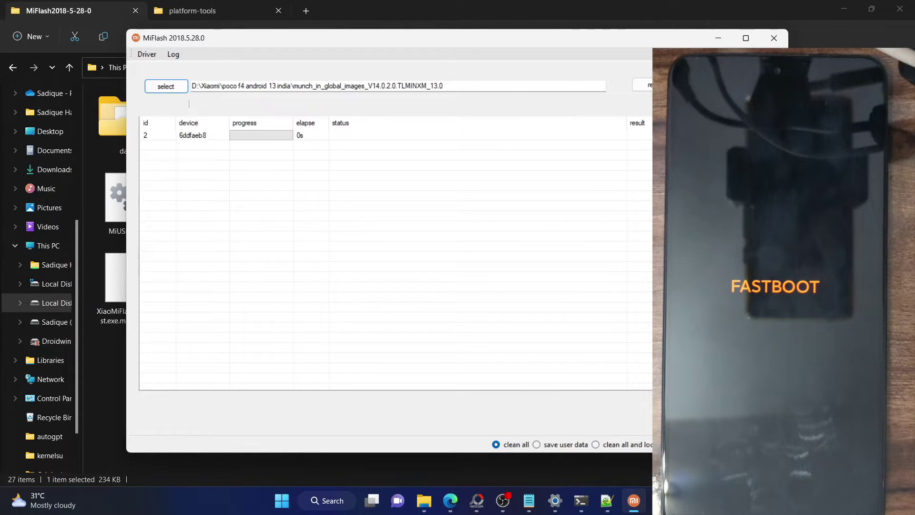
{"action": "left_click", "coordinate": [701, 86]}
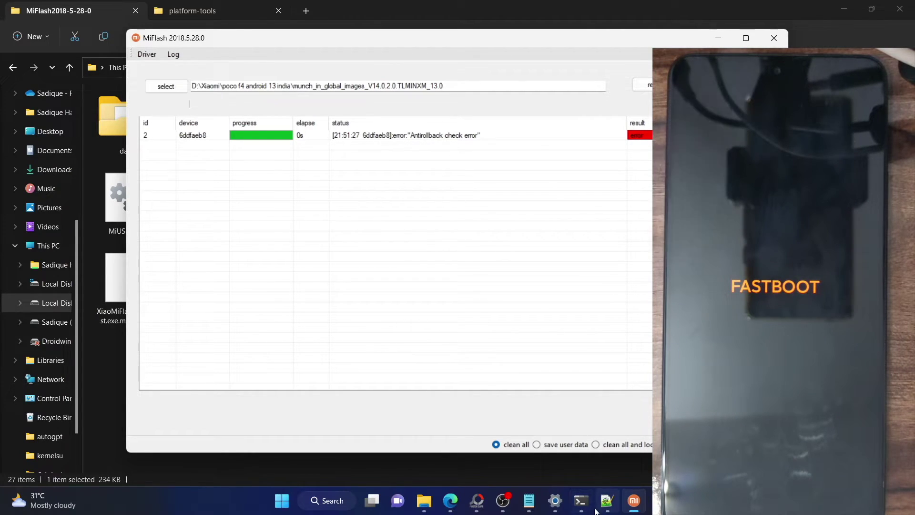
- Examine the anti-version check in flash_all.bat in Notepad++, highlighting CURRENT_ANTI_VER, the anticheck message and "Antirollback check error", and compare with MiFlash's status
{"action": "left_click", "coordinate": [607, 501]}
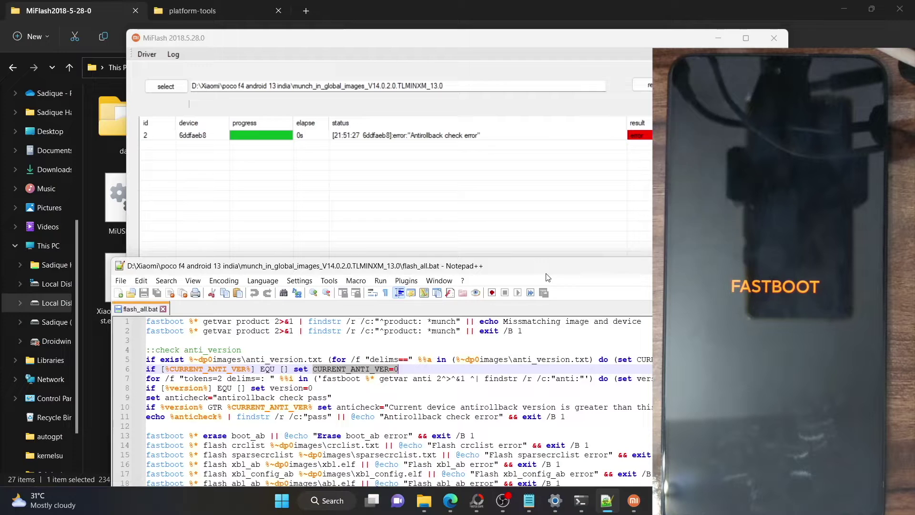
{"action": "left_click_drag", "start_coordinate": [547, 276], "coordinate": [554, 119]}
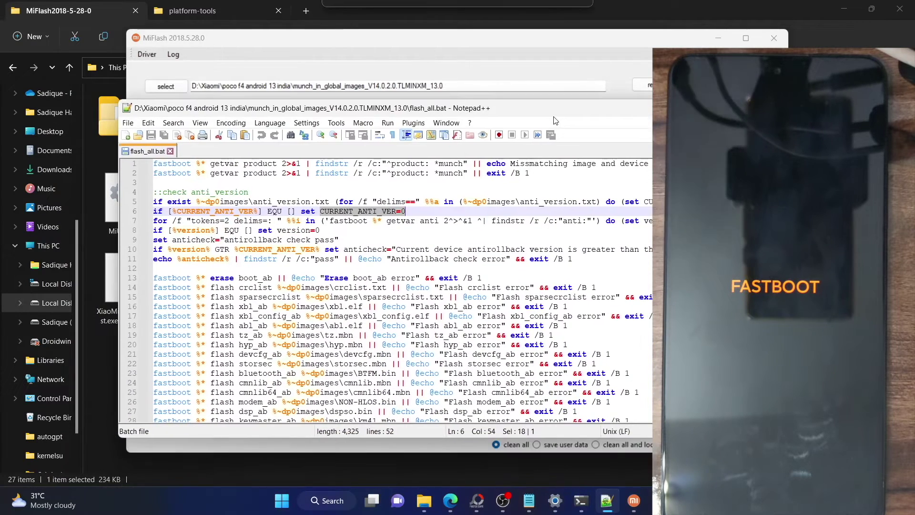
{"action": "left_click", "coordinate": [238, 212]}
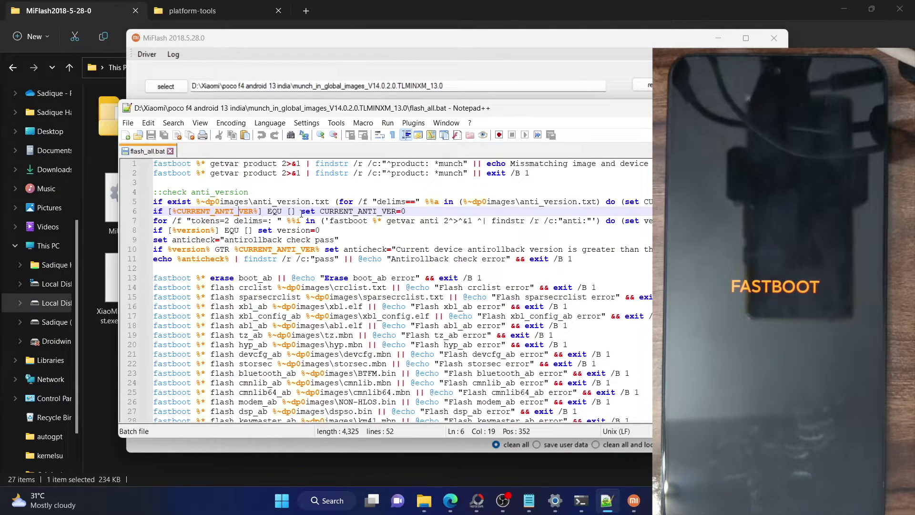
{"action": "double_click", "coordinate": [358, 212]}
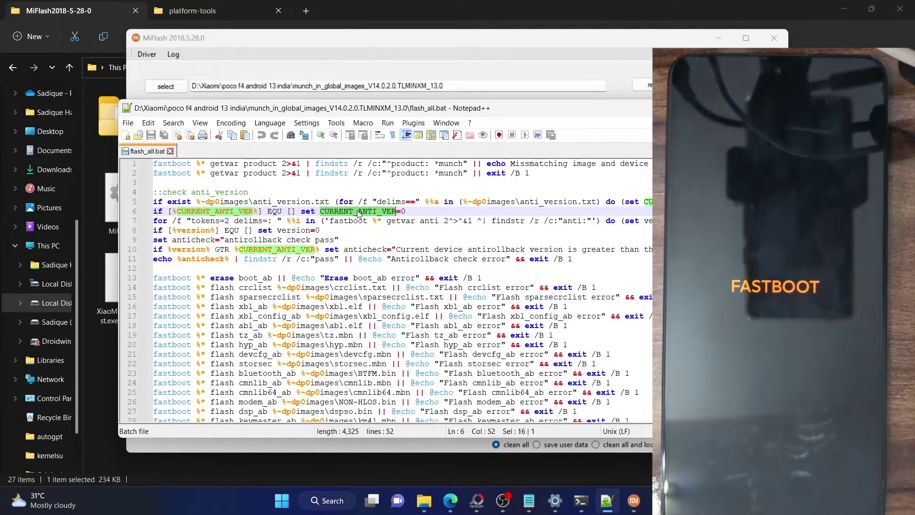
{"action": "left_click", "coordinate": [318, 221]}
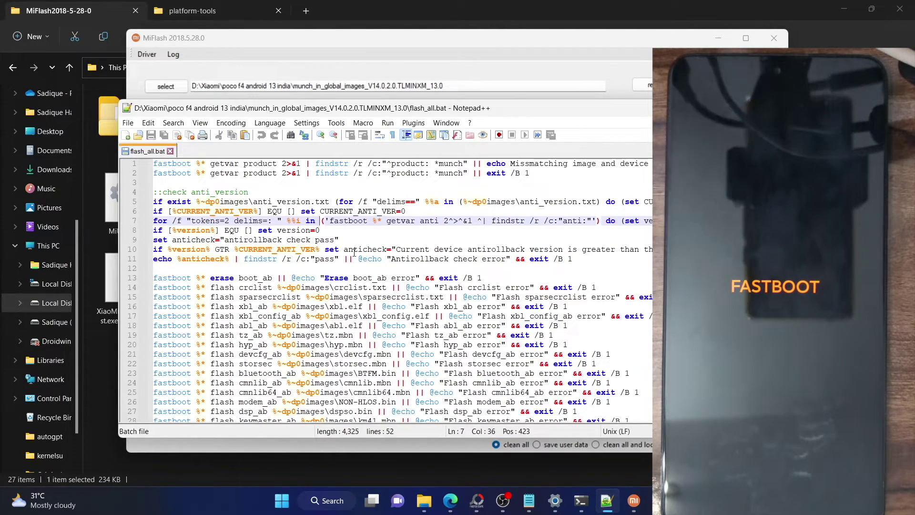
{"action": "left_click_drag", "start_coordinate": [396, 249], "coordinate": [706, 249]}
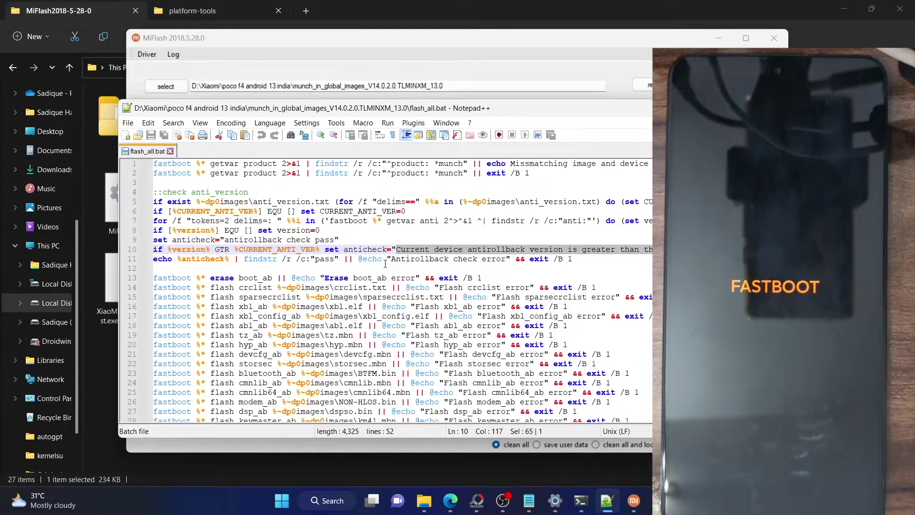
{"action": "left_click_drag", "start_coordinate": [392, 260], "coordinate": [509, 261]}
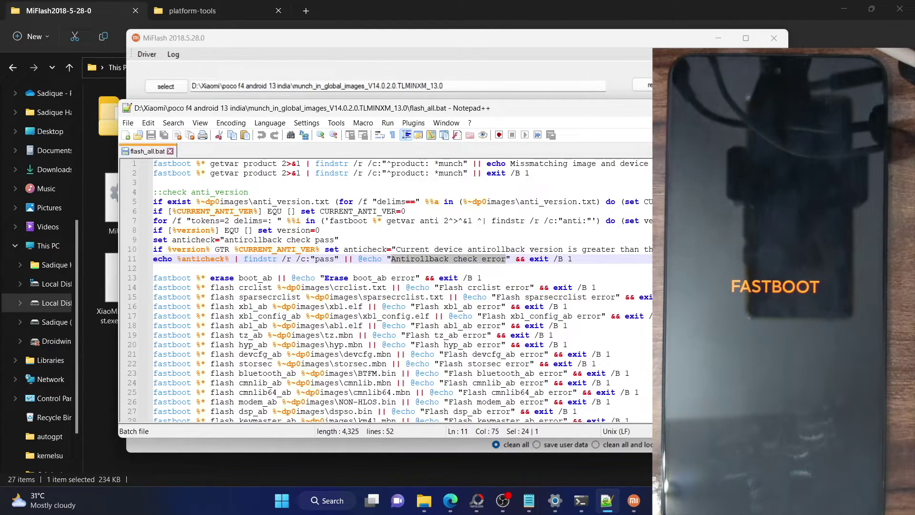
{"action": "key", "text": "alt+F4"}
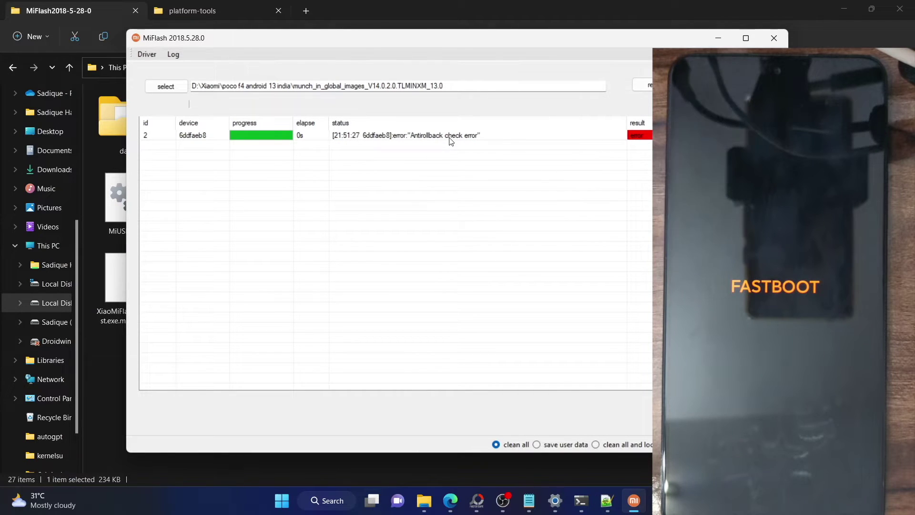
- Review the CURRENT_ANTI_VER assignment on line 6 of flash_all.bat in Notepad++ and return to MiFlash
{"action": "left_click", "coordinate": [607, 500]}
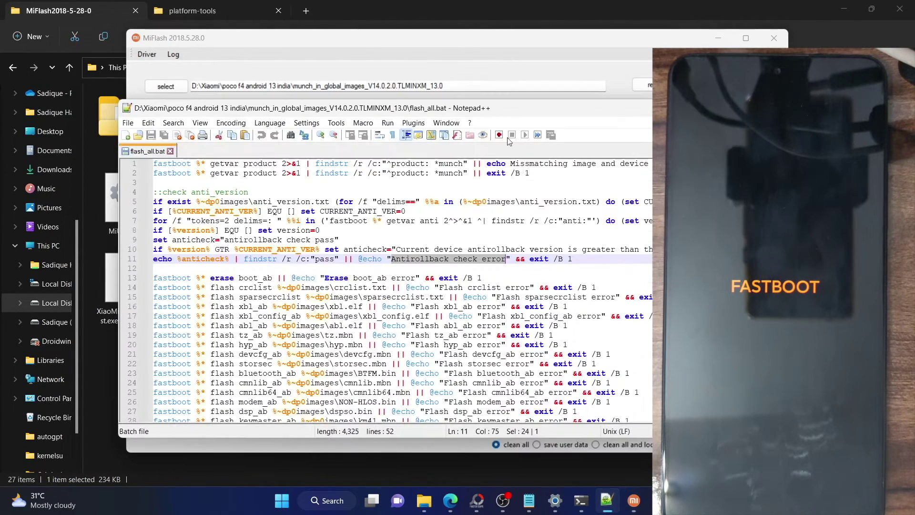
{"action": "left_click", "coordinate": [357, 212]}
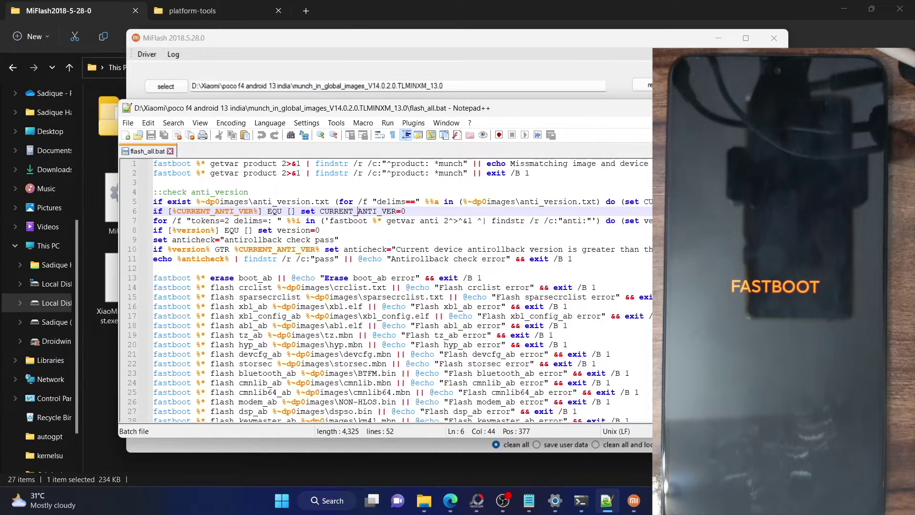
{"action": "key", "text": "alt+F4"}
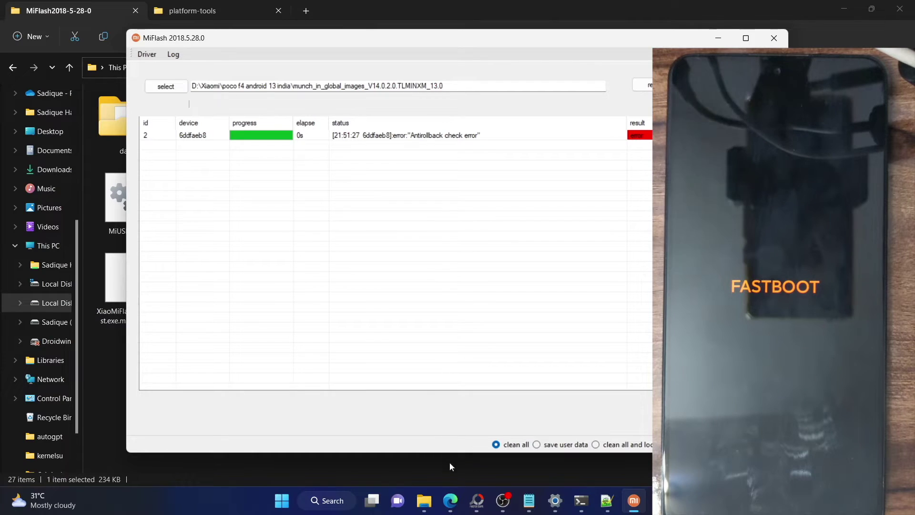
- Compare the guide's greater-index case in Edge with the MiFlash flashing status, and return to the MiFlash2018-5-28-0 folder in File Explorer
{"action": "left_click", "coordinate": [450, 501]}
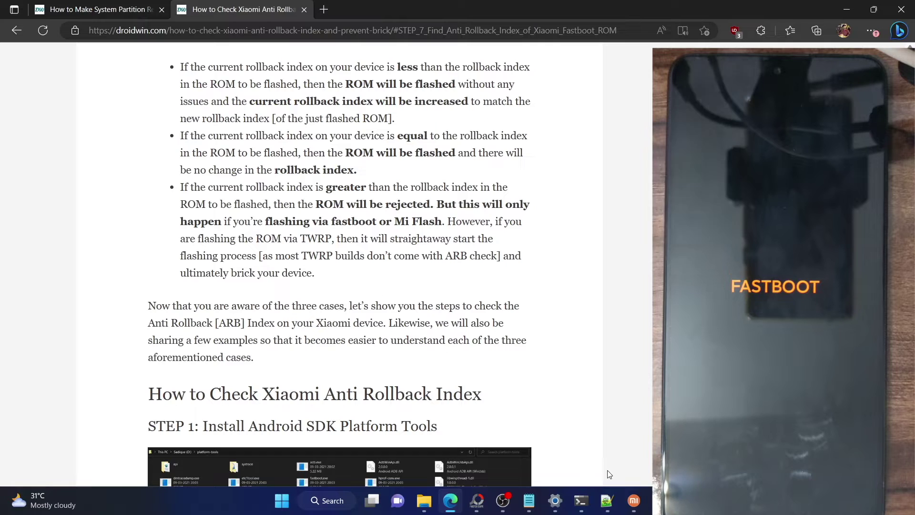
{"action": "left_click", "coordinate": [634, 501]}
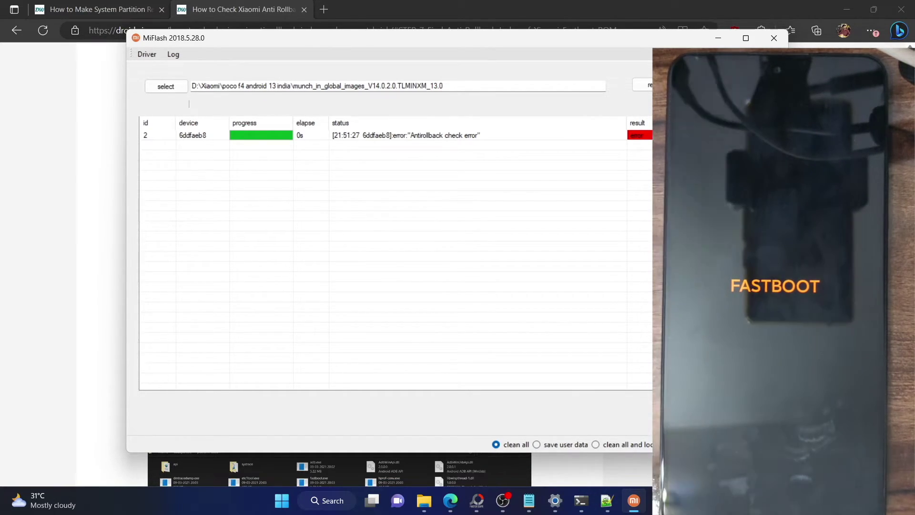
{"action": "left_click", "coordinate": [714, 38]}
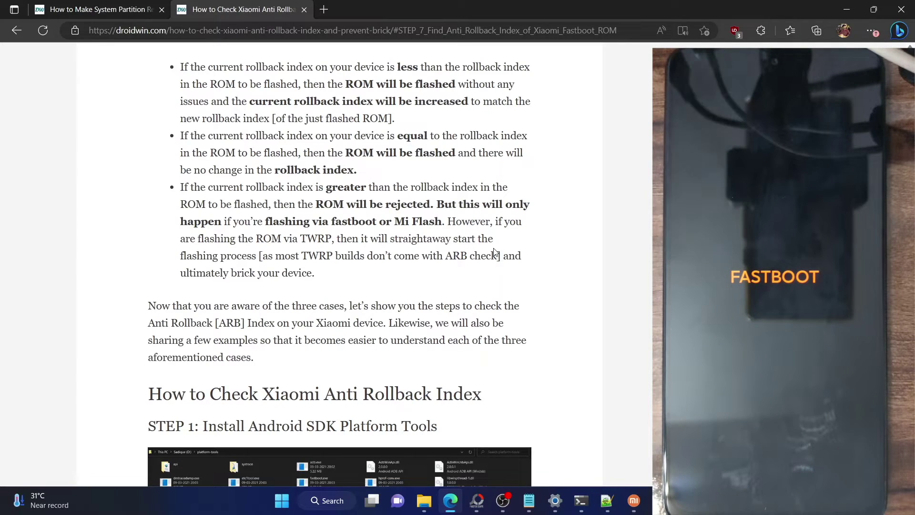
{"action": "left_click", "coordinate": [424, 501]}
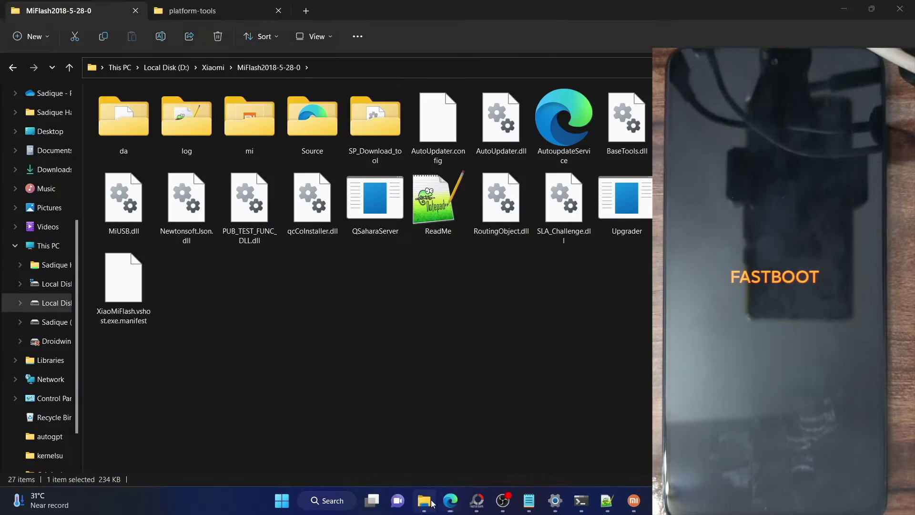
- Open the munch_in_global_images_V14.0.2.0.TLMINXM_13.0 folder inside "poco f4 android 13 india" and select the flash_all batch file
{"action": "left_click", "coordinate": [404, 405]}
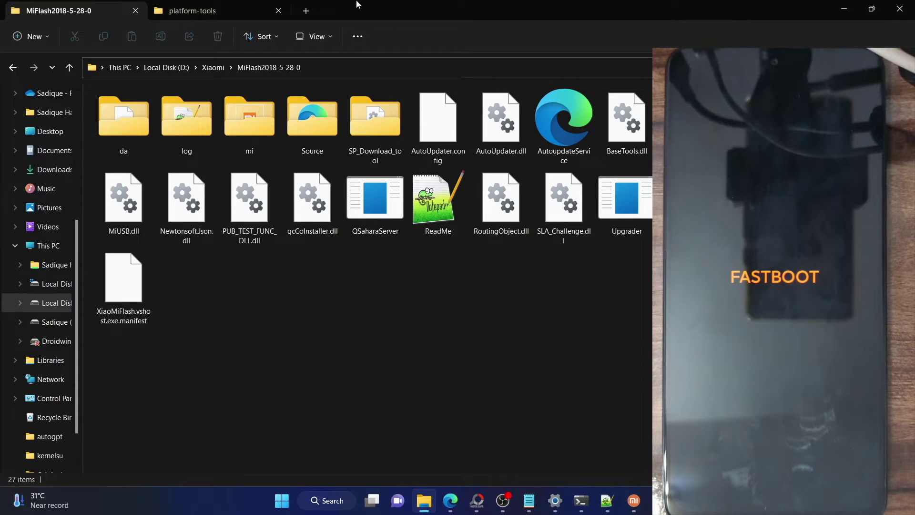
{"action": "left_click", "coordinate": [16, 71]}
{"action": "left_click", "coordinate": [159, 192]}
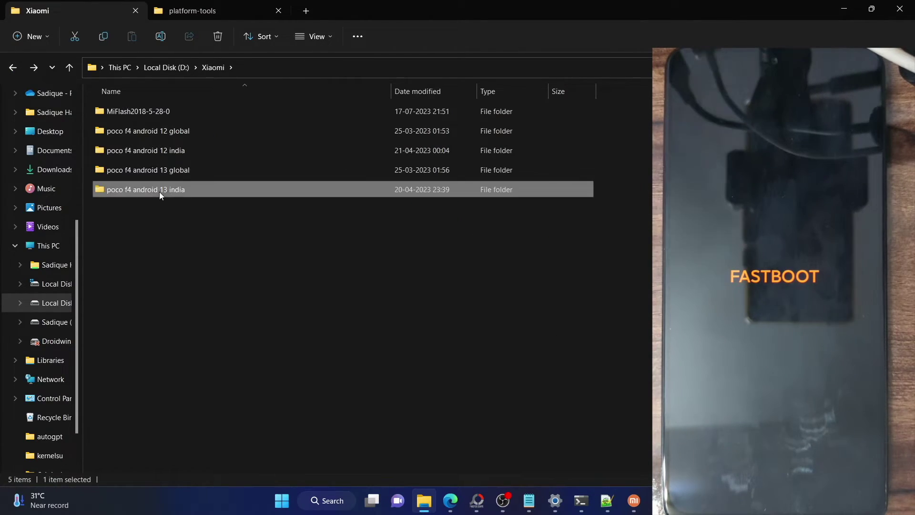
{"action": "double_click", "coordinate": [159, 192]}
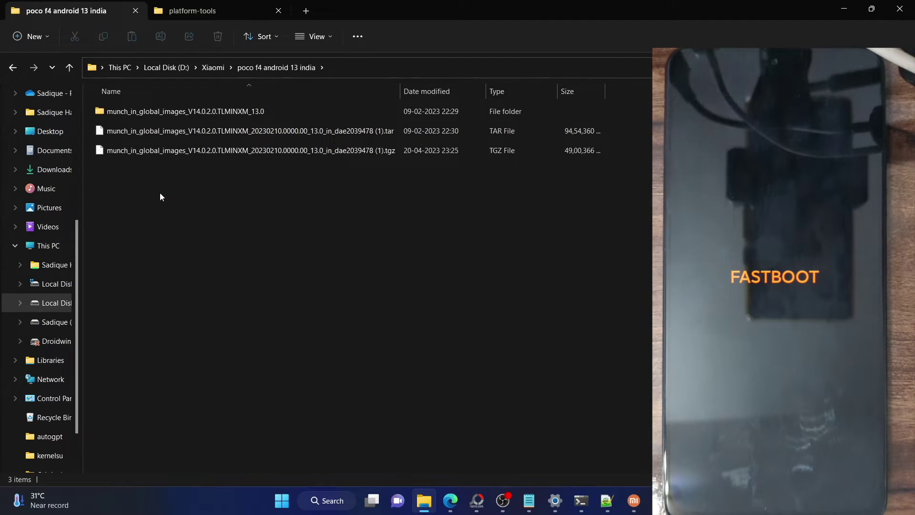
{"action": "left_click", "coordinate": [256, 116]}
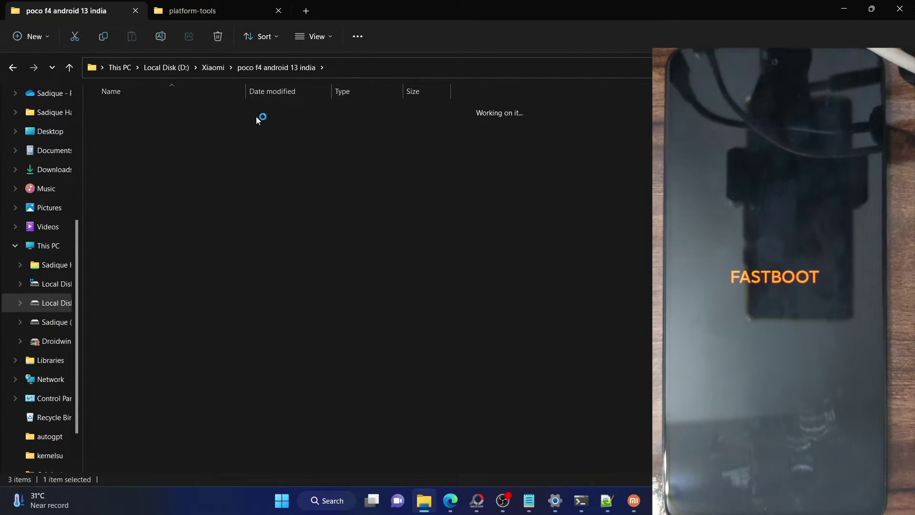
{"action": "left_click", "coordinate": [196, 133]}
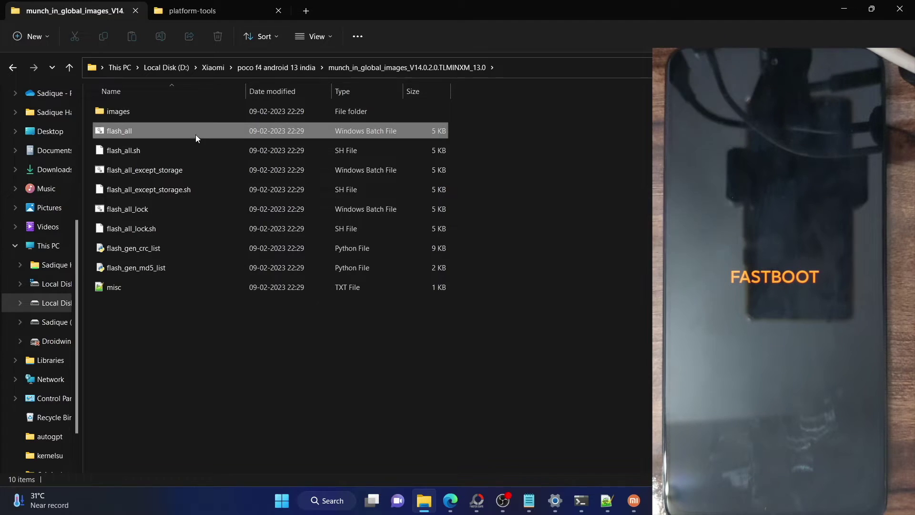
- Close the existing Notepad++ window and open the selected flash_all batch file for editing in Notepad++
{"action": "left_click", "coordinate": [605, 502]}
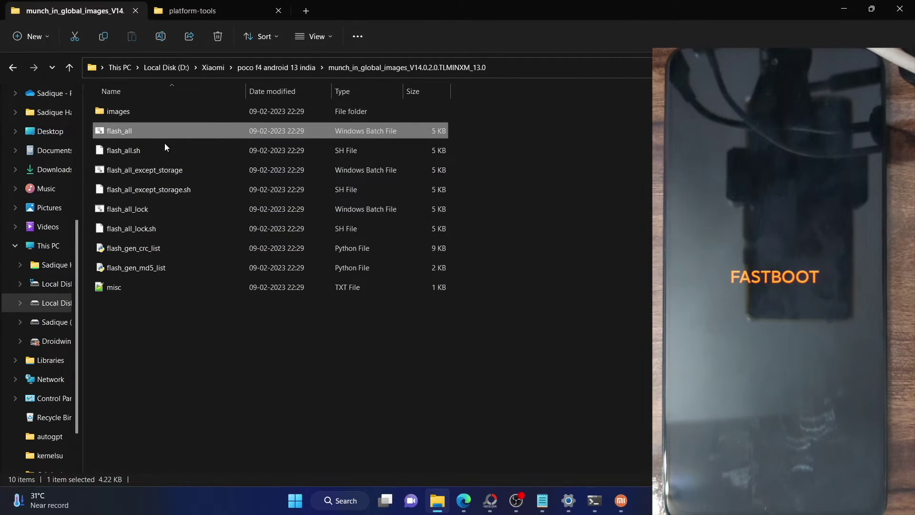
{"action": "right_click", "coordinate": [148, 139]}
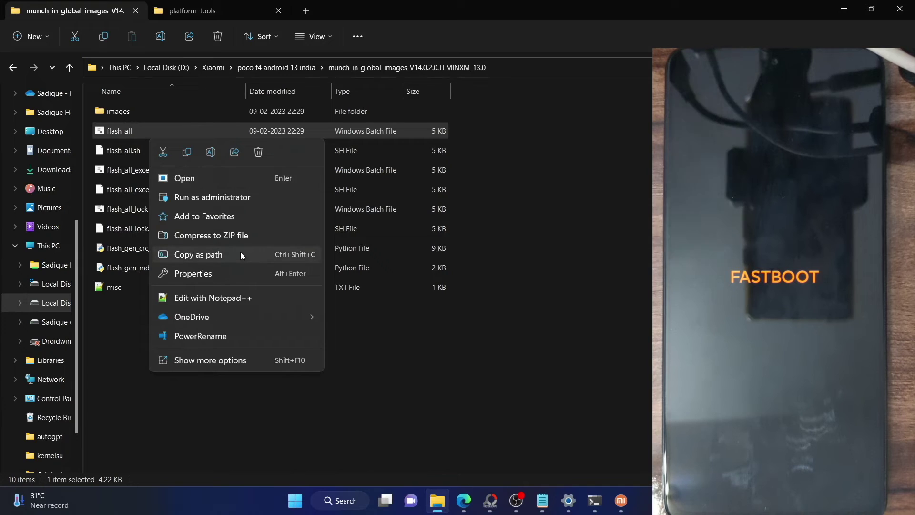
{"action": "left_click", "coordinate": [249, 300]}
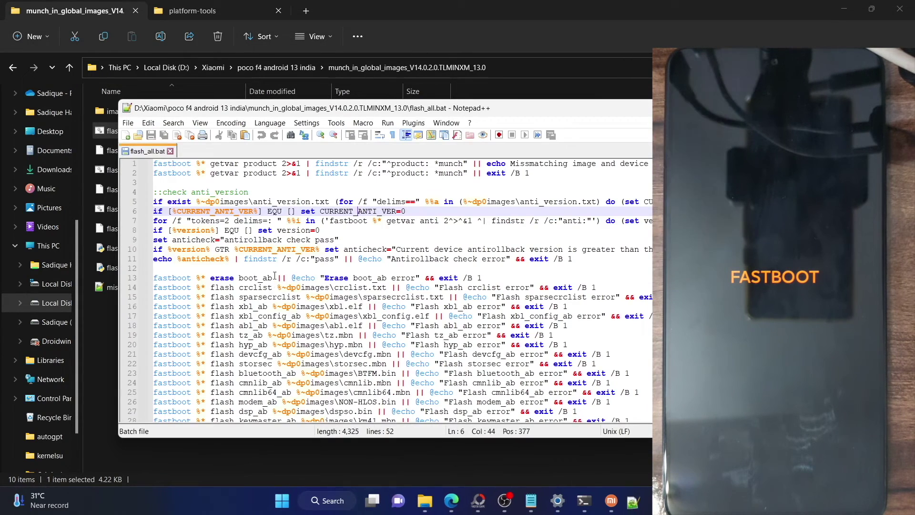
- Delete the product and anti_version check lines above "erase boot_ab" in flash_all.bat, including leftover blank lines, then save and close the file
{"action": "left_click_drag", "start_coordinate": [586, 262], "coordinate": [134, 166]}
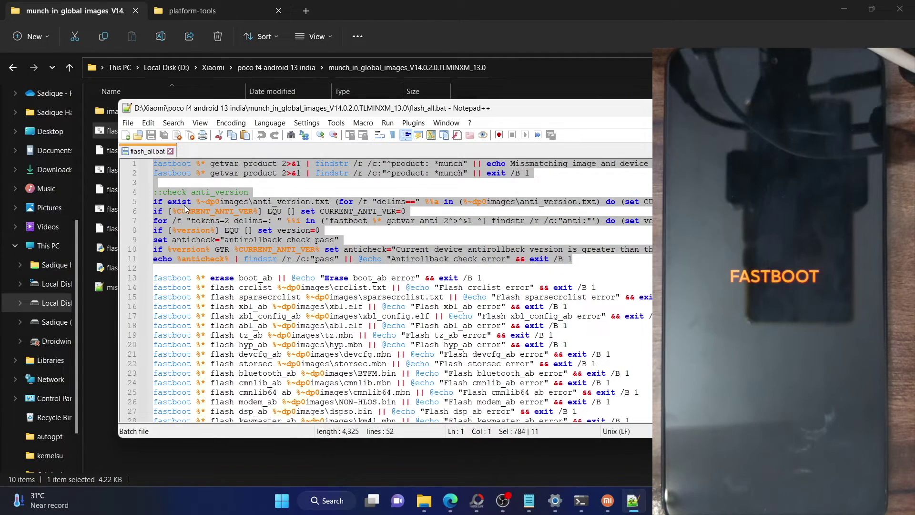
{"action": "key", "text": "Delete"}
{"action": "key", "text": "Down"}
{"action": "key", "text": "Down"}
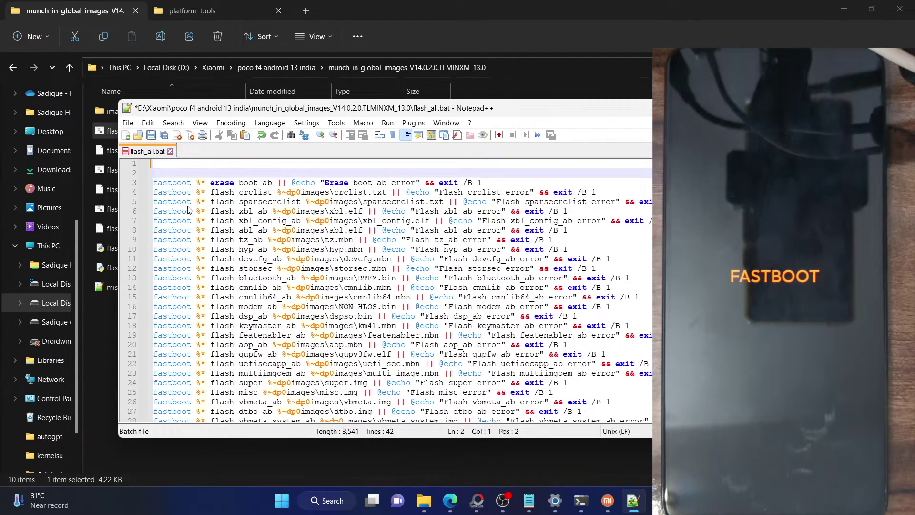
{"action": "key", "text": "BackSpace"}
{"action": "key", "text": "BackSpace"}
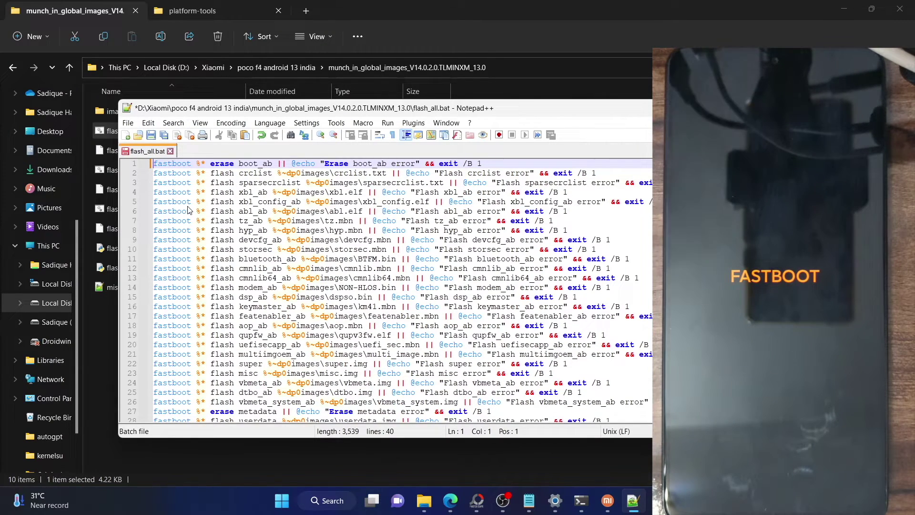
{"action": "key", "text": "ctrl+s"}
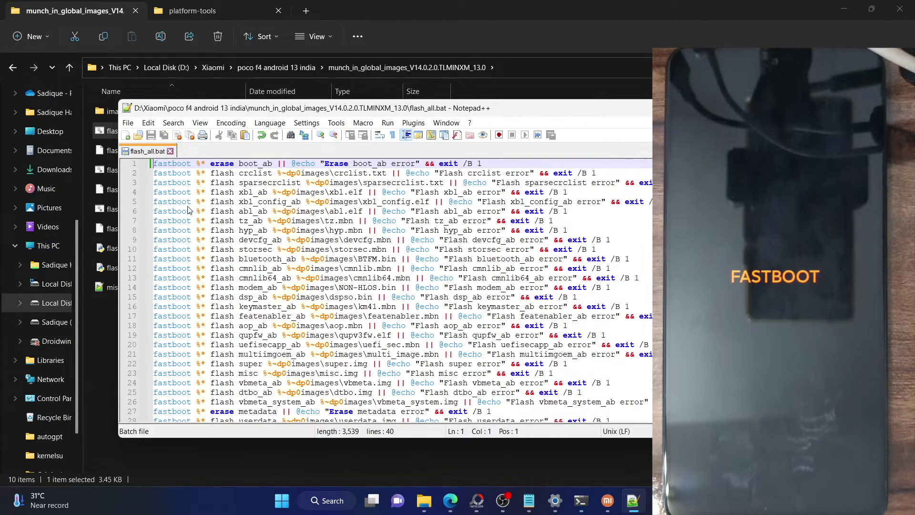
{"action": "scroll", "coordinate": [224, 233], "scroll_direction": "down", "scroll_amount": 4}
{"action": "scroll", "coordinate": [265, 260], "scroll_direction": "up", "scroll_amount": 4}
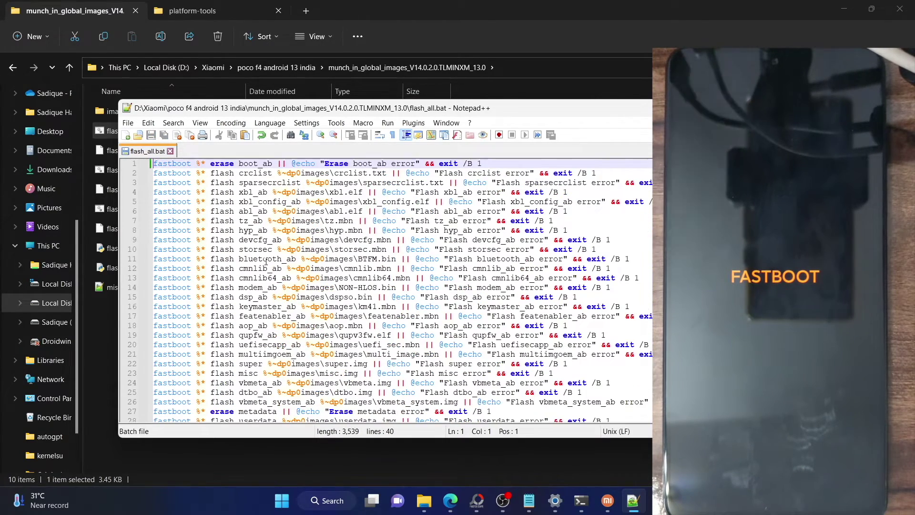
{"action": "key", "text": "alt+F4"}
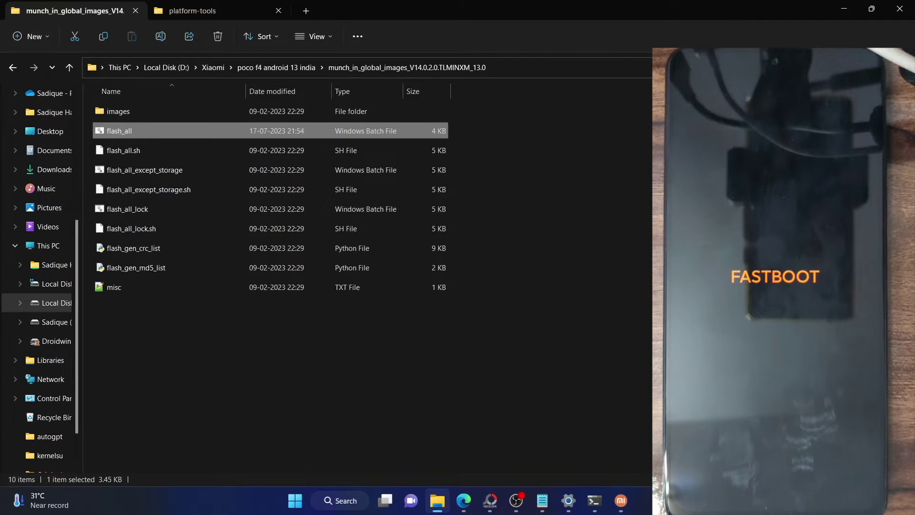
- Reopen flash_all.bat in Notepad++ and examine its commands from "erase boot_ab" through "reboot"
{"action": "right_click", "coordinate": [128, 133]}
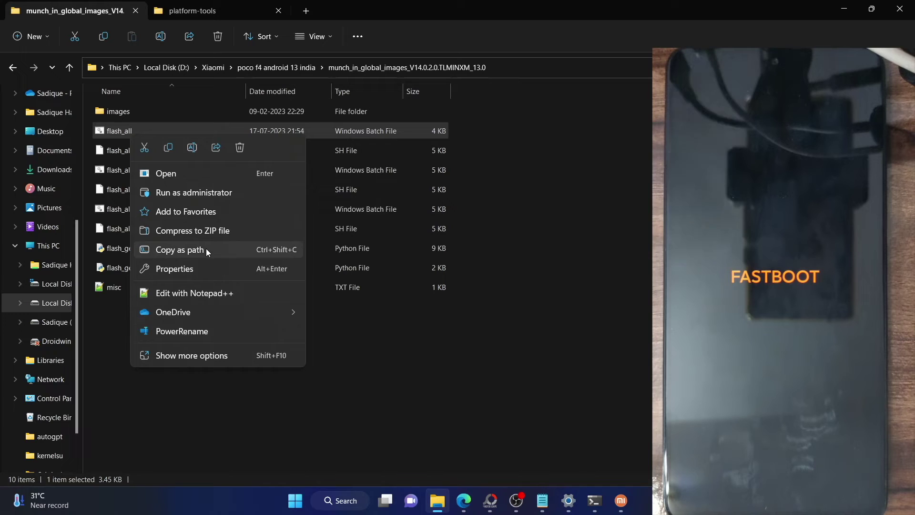
{"action": "left_click", "coordinate": [208, 289]}
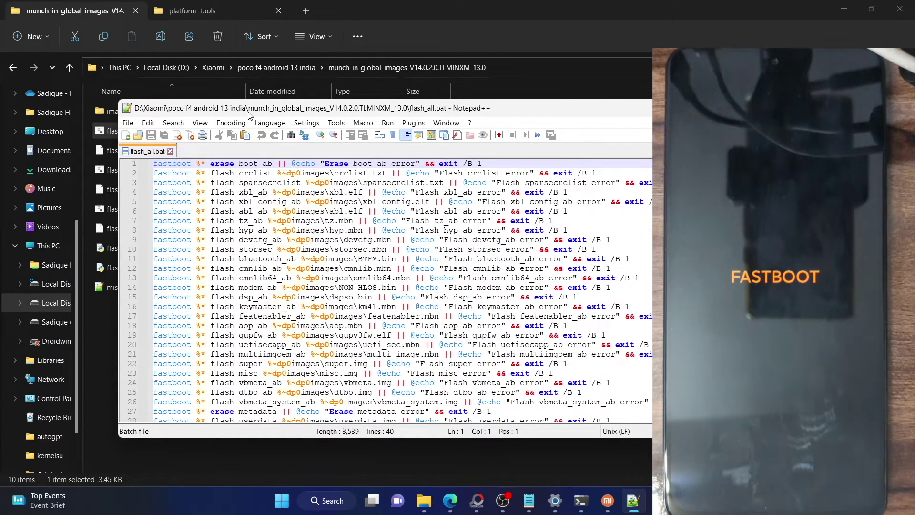
{"action": "scroll", "coordinate": [381, 229], "scroll_direction": "down", "scroll_amount": 2}
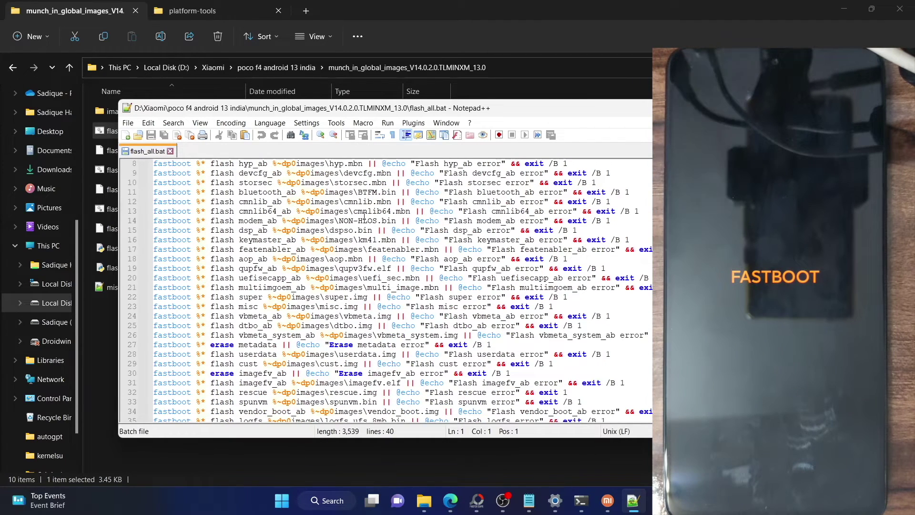
{"action": "scroll", "coordinate": [364, 217], "scroll_direction": "down", "scroll_amount": 2}
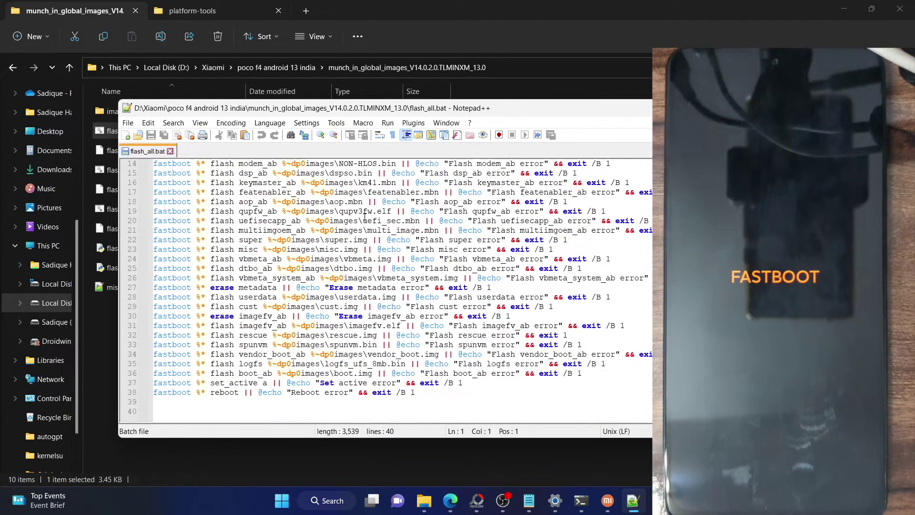
{"action": "scroll", "coordinate": [364, 217], "scroll_direction": "up", "scroll_amount": 4}
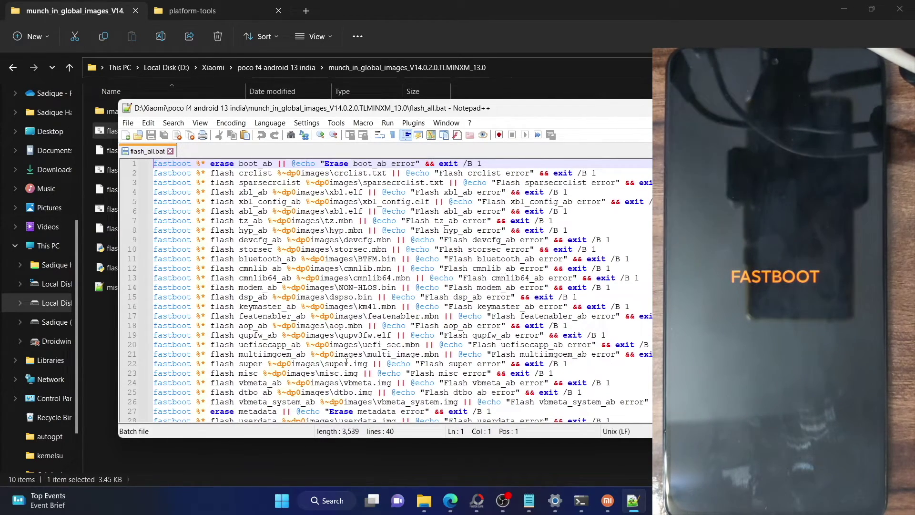
{"action": "scroll", "coordinate": [393, 309], "scroll_direction": "down", "scroll_amount": 5}
{"action": "scroll", "coordinate": [392, 309], "scroll_direction": "down", "scroll_amount": 2}
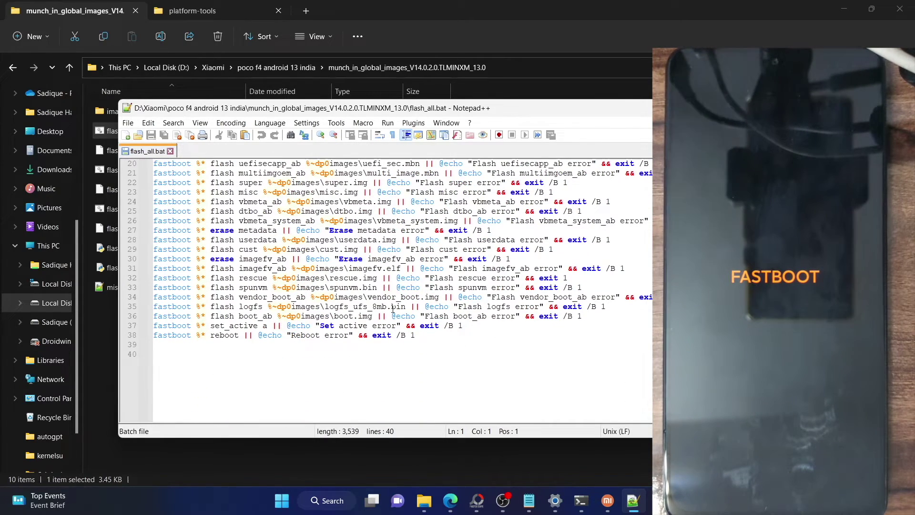
{"action": "scroll", "coordinate": [393, 308], "scroll_direction": "up", "scroll_amount": 6}
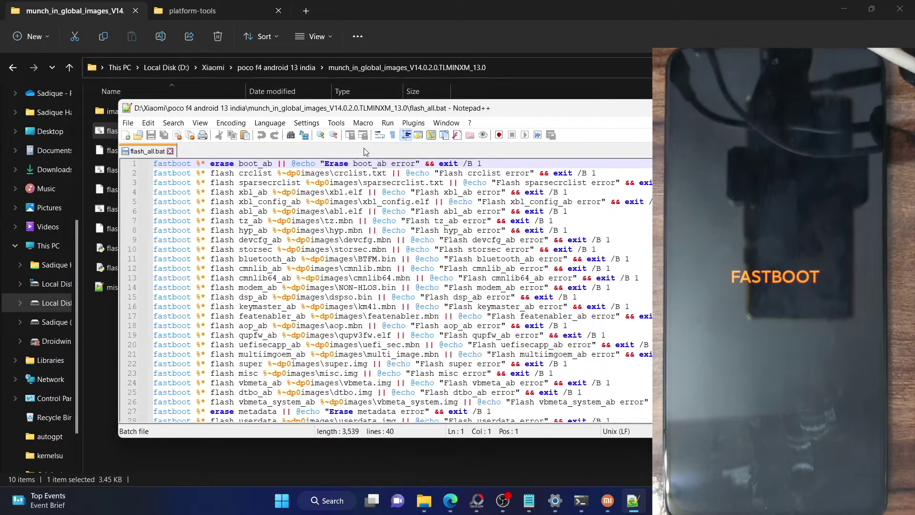
- Highlight the crclist and xbl_ab flash commands in flash_all.bat, check the remaining commands to the end, and close Notepad++
{"action": "left_click", "coordinate": [248, 174]}
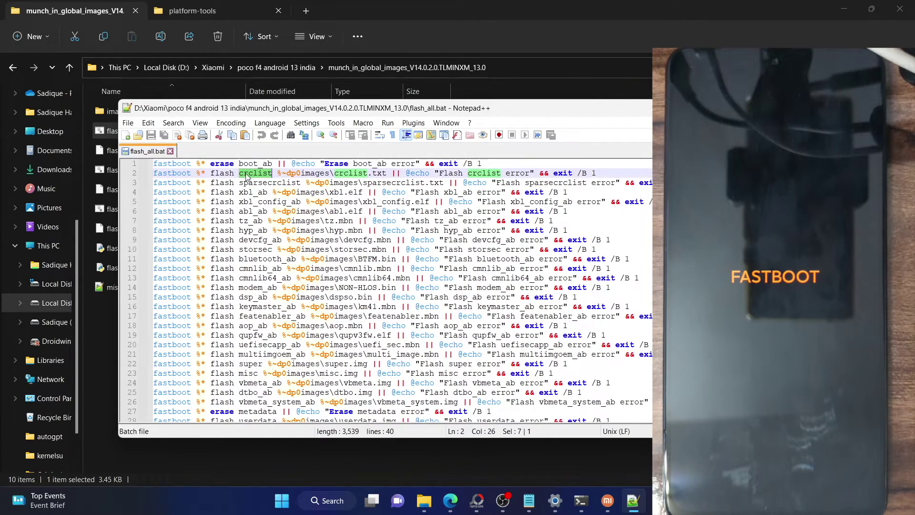
{"action": "triple_click", "coordinate": [246, 192]}
{"action": "scroll", "coordinate": [239, 210], "scroll_direction": "down", "scroll_amount": 3}
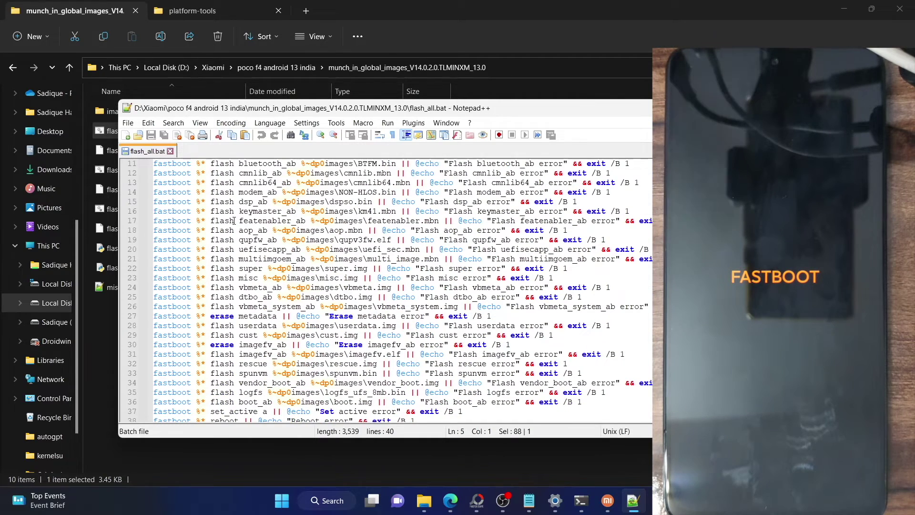
{"action": "scroll", "coordinate": [233, 221], "scroll_direction": "down", "scroll_amount": 3}
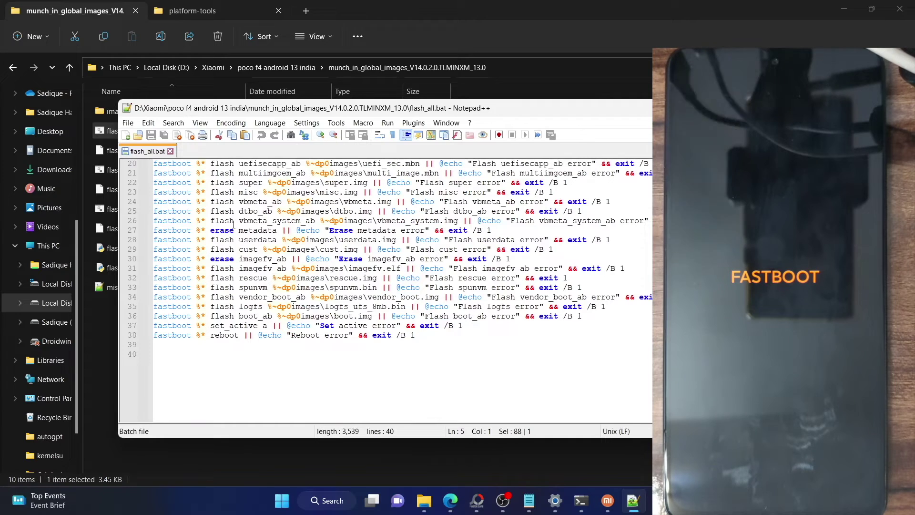
{"action": "scroll", "coordinate": [234, 224], "scroll_direction": "up", "scroll_amount": 6}
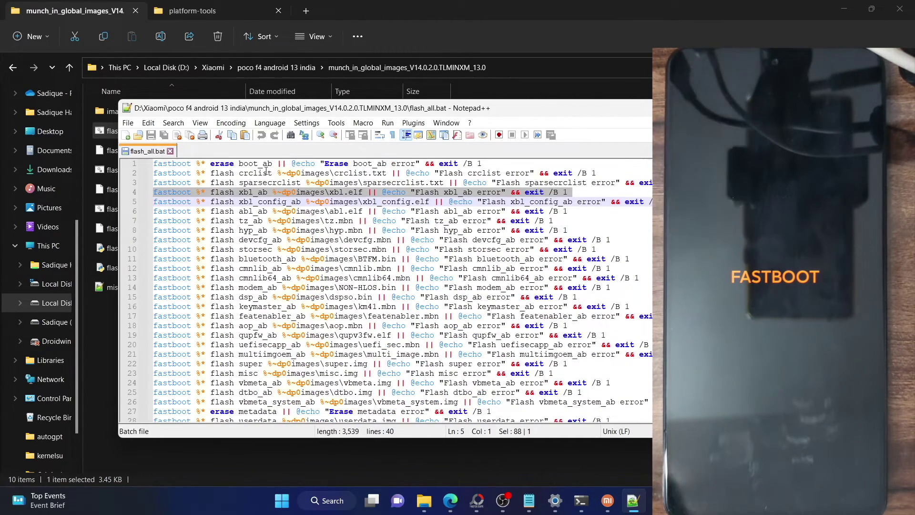
{"action": "left_click", "coordinate": [263, 172]}
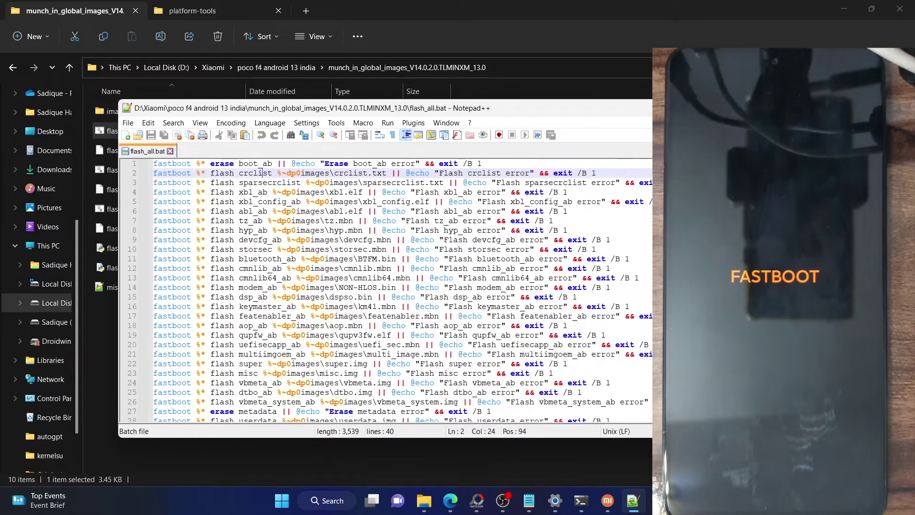
{"action": "left_click", "coordinate": [667, 108]}
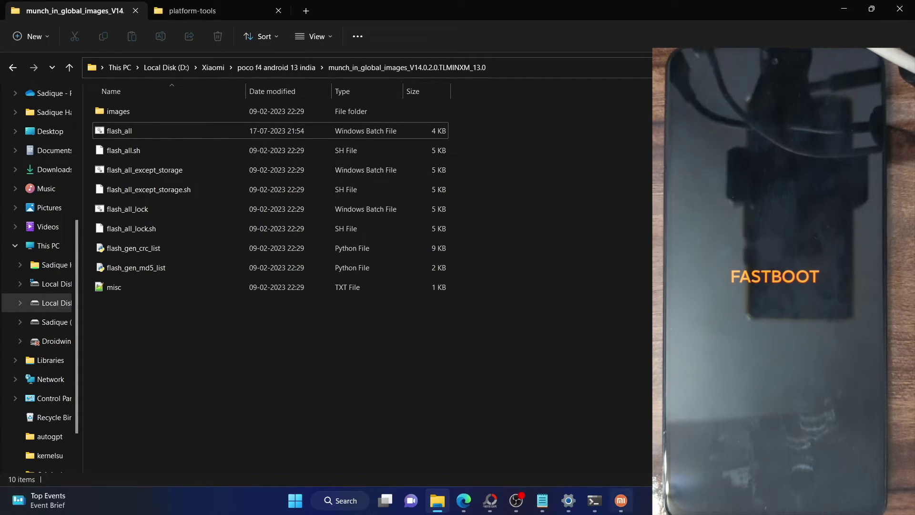
- Close the running MiFlash window and relaunch MiFlash from the MiFlash2018-5-28-0 folder
{"action": "key", "text": "alt+Tab"}
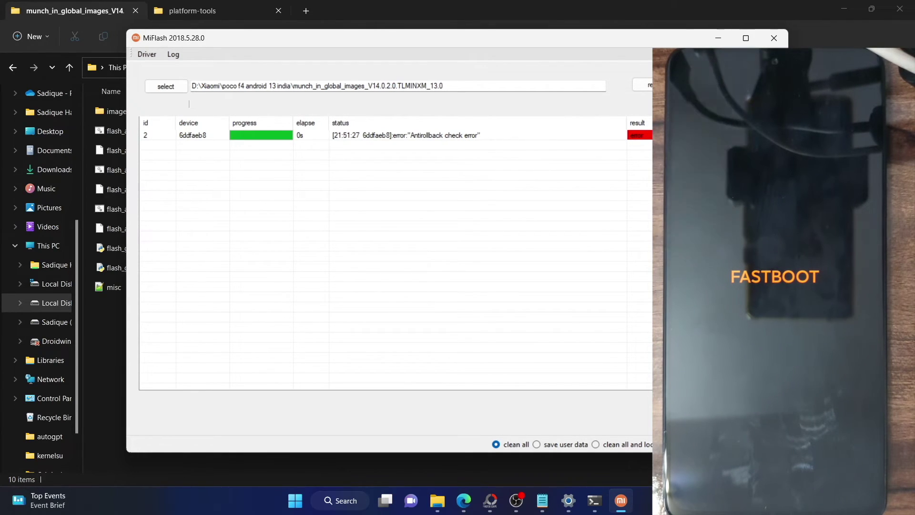
{"action": "left_click", "coordinate": [774, 38]}
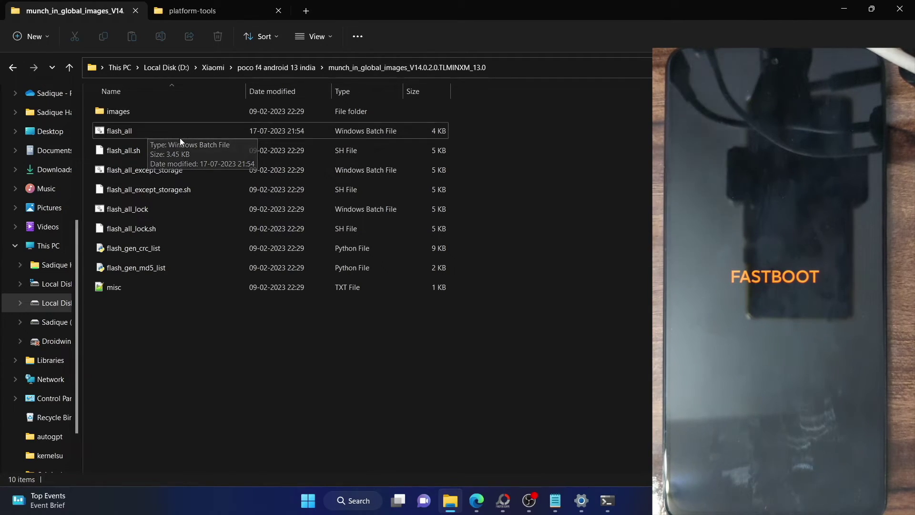
{"action": "left_click", "coordinate": [213, 67]}
{"action": "left_click", "coordinate": [145, 115]}
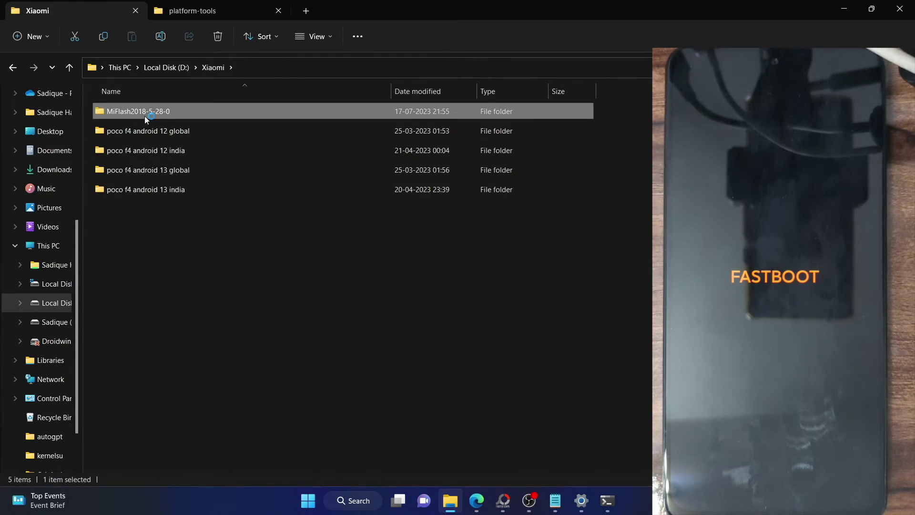
{"action": "double_click", "coordinate": [144, 116]}
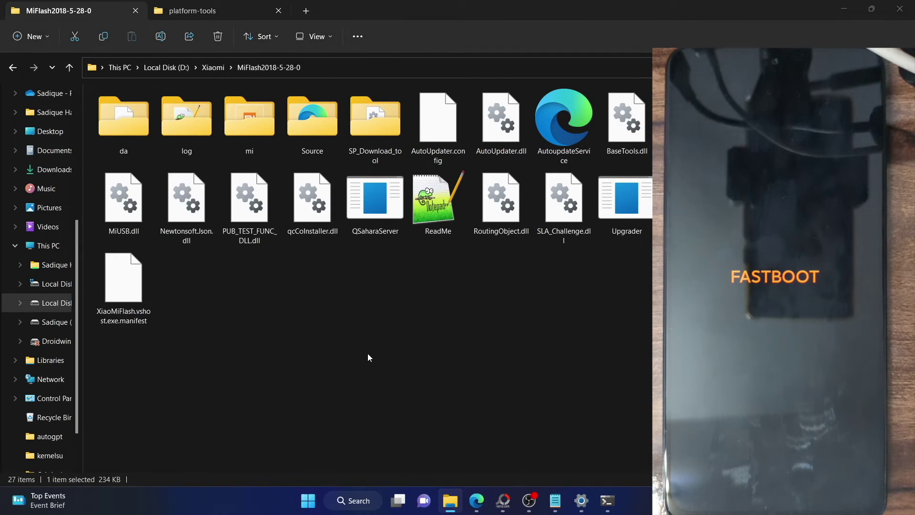
{"action": "key", "text": "Return"}
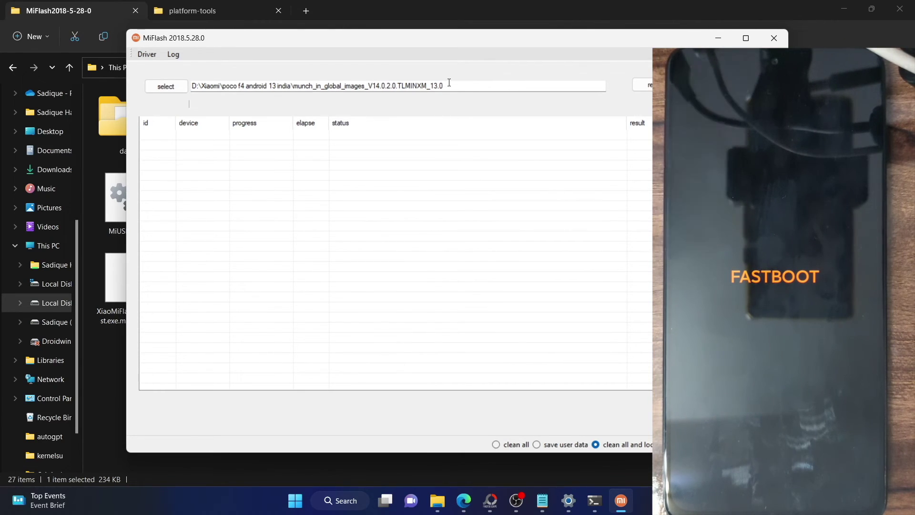
- Minimize MiFlash and open the munch_in_global_images_V14.0.2.0.TLMINXM_13.0 folder inside Xiaomi's poco f4 android 13 india folder
{"action": "left_click", "coordinate": [719, 37]}
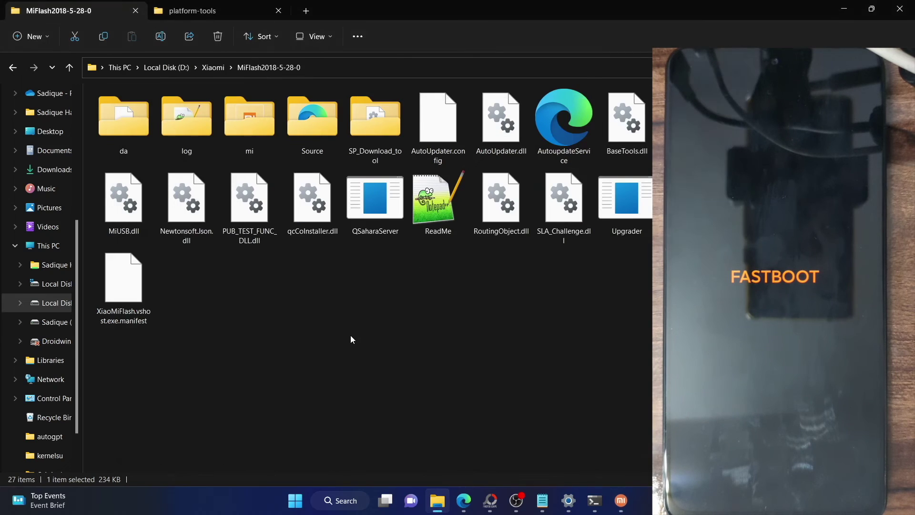
{"action": "left_click", "coordinate": [213, 70]}
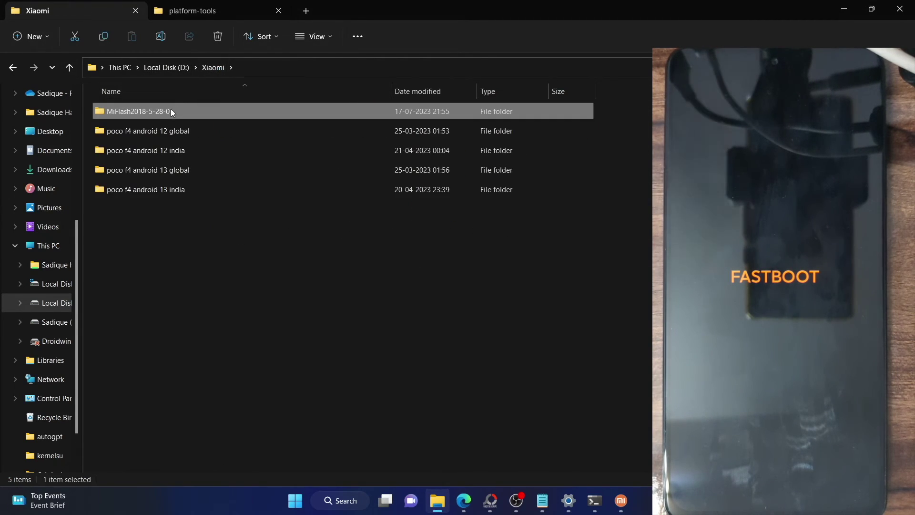
{"action": "double_click", "coordinate": [160, 190]}
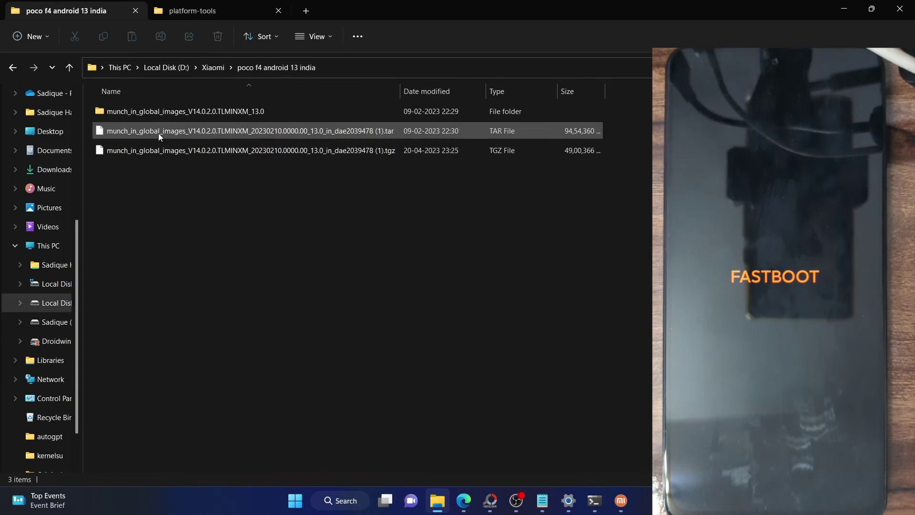
{"action": "double_click", "coordinate": [155, 119]}
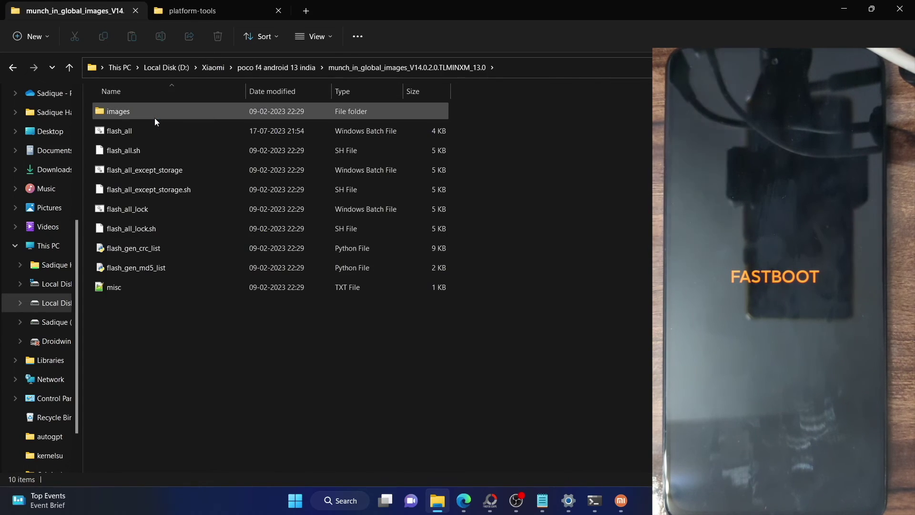
- Open the flash_all batch file in Notepad++, review its commands starting from "erase boot_ab", and close the editor
{"action": "left_click", "coordinate": [149, 128]}
{"action": "right_click", "coordinate": [149, 127]}
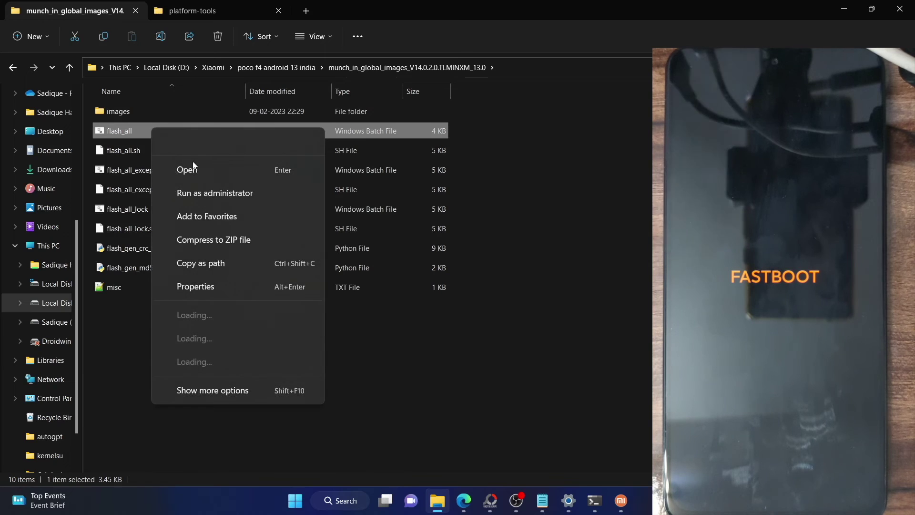
{"action": "left_click", "coordinate": [238, 288]}
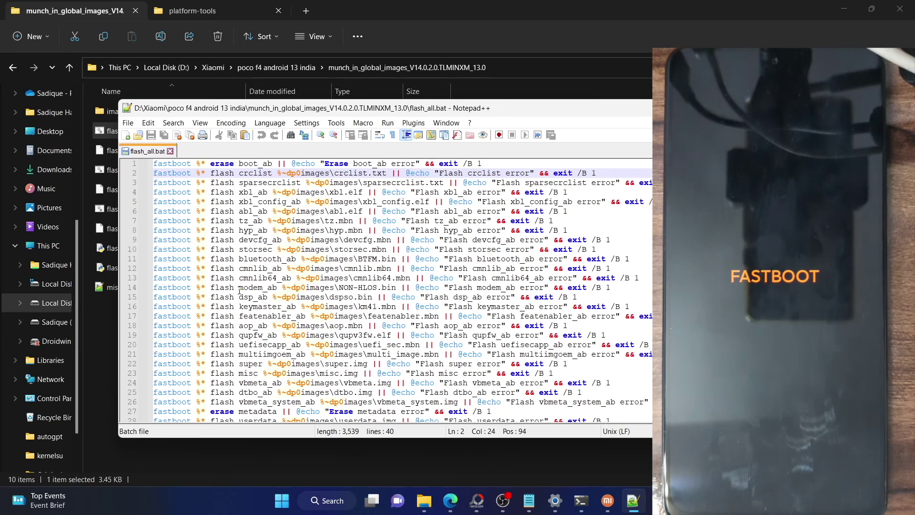
{"action": "scroll", "coordinate": [334, 293], "scroll_direction": "down", "scroll_amount": 2}
{"action": "scroll", "coordinate": [421, 296], "scroll_direction": "up", "scroll_amount": 2}
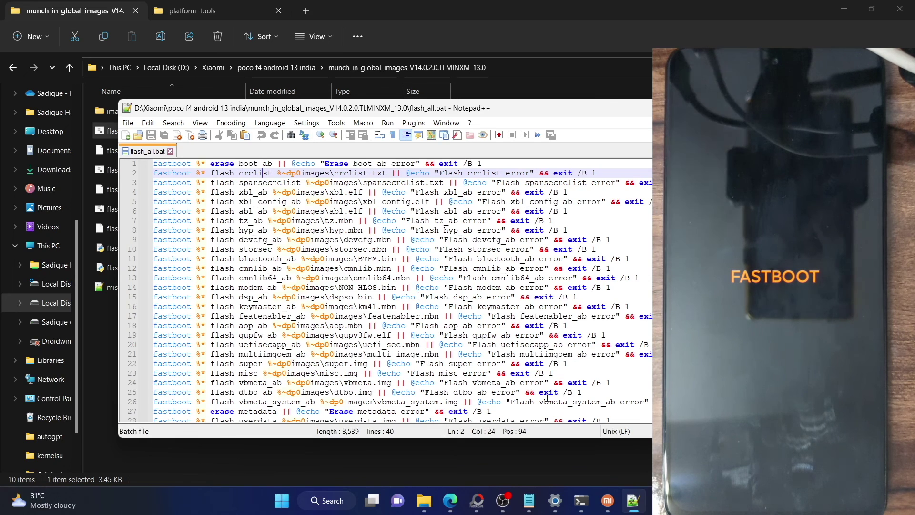
{"action": "key", "text": "alt+F4"}
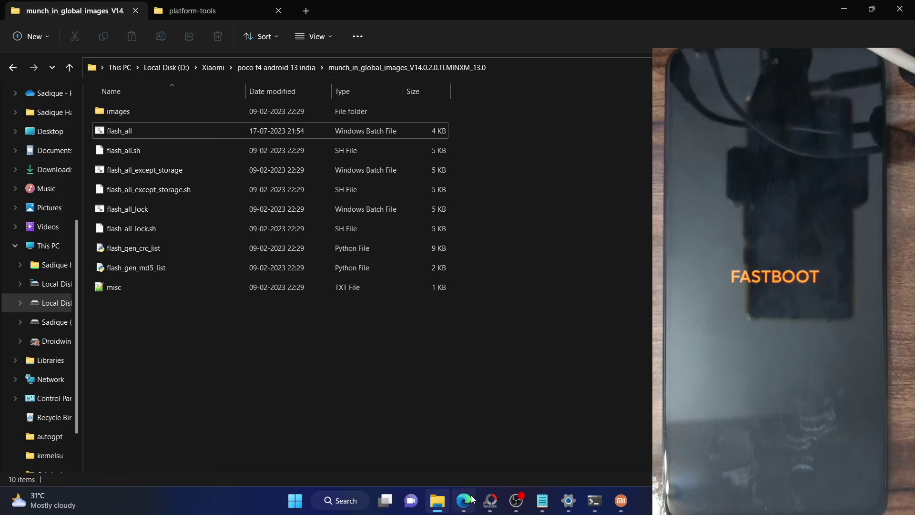
- Switch to Edge and read through the droidwin.com Anti Rollback Index guide down to "STEP 3: Download and Extract Fastboot ROM"
{"action": "key", "text": "alt+Tab"}
{"action": "scroll", "coordinate": [558, 391], "scroll_direction": "down", "scroll_amount": 10}
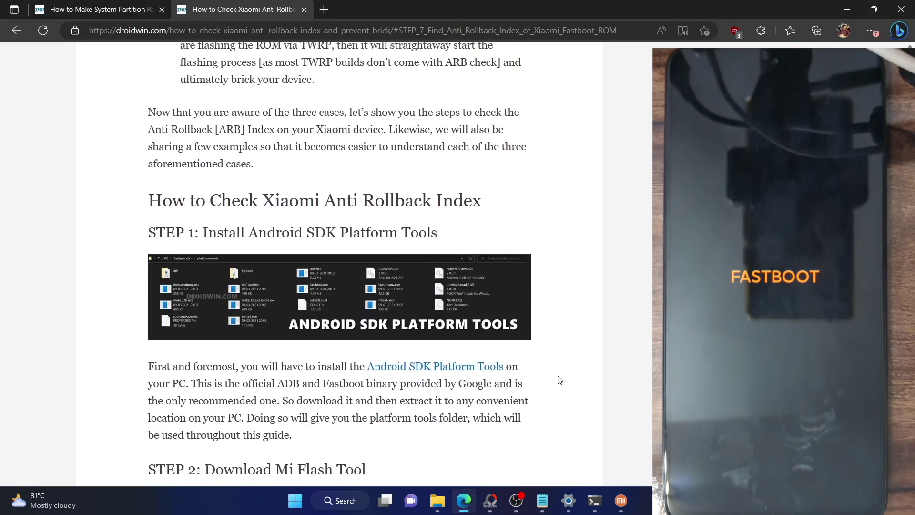
{"action": "scroll", "coordinate": [558, 377], "scroll_direction": "down", "scroll_amount": 6}
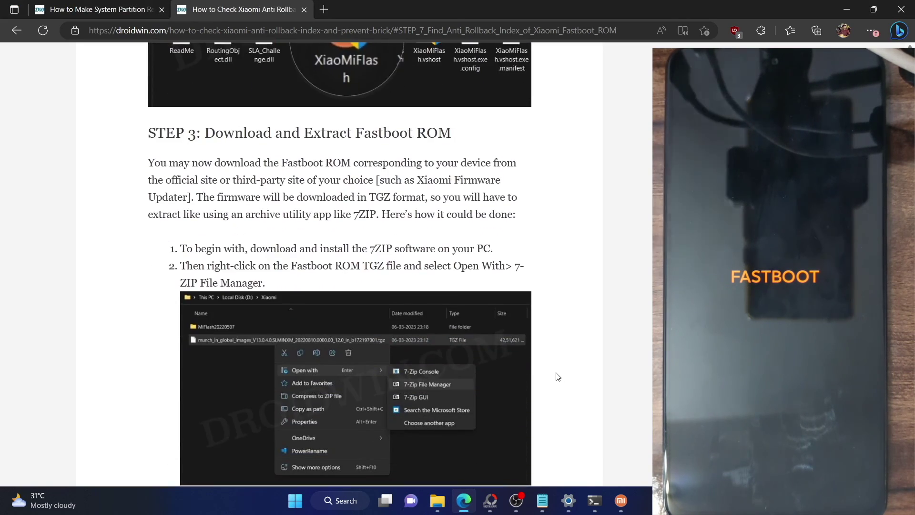